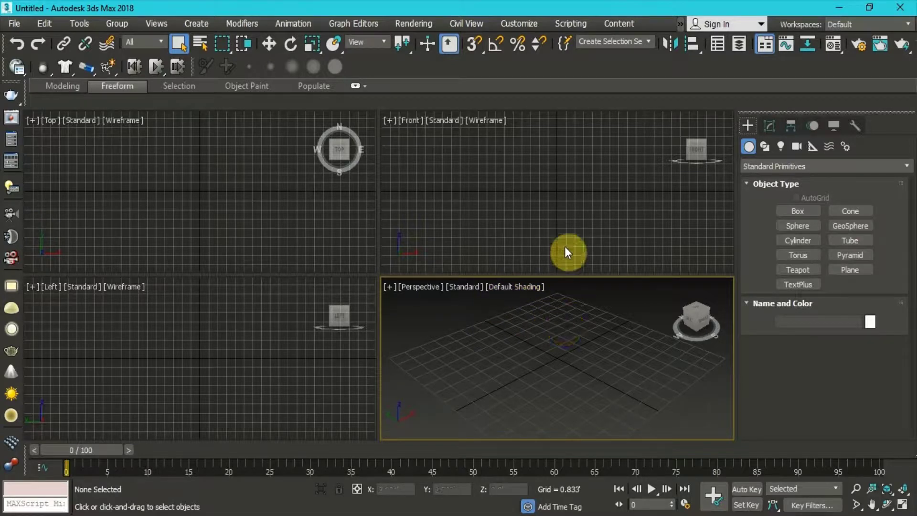
# Draw a box in the Top view, then maximize the Perspective view to frame it
pyautogui.click(782, 215)
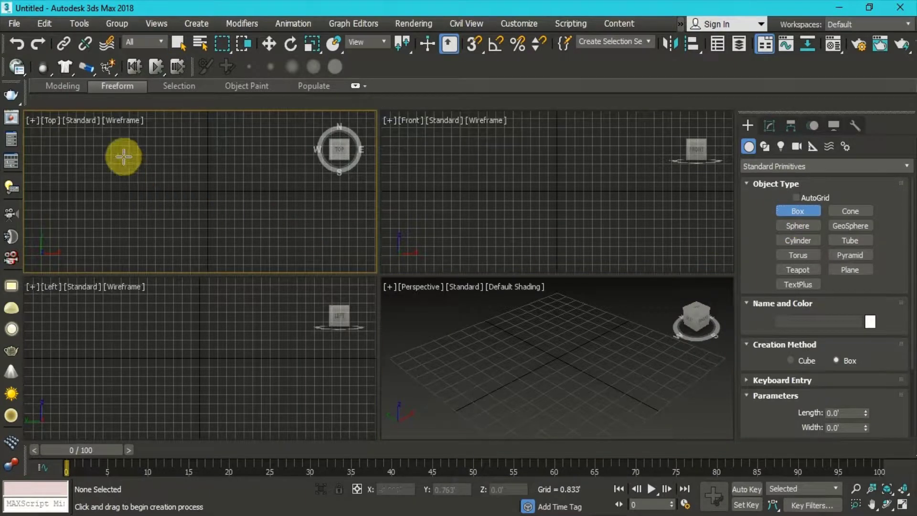
pyautogui.moveTo(123, 156); pyautogui.dragTo(270, 250)
pyautogui.click(271, 249)
pyautogui.rightClick(290, 219)
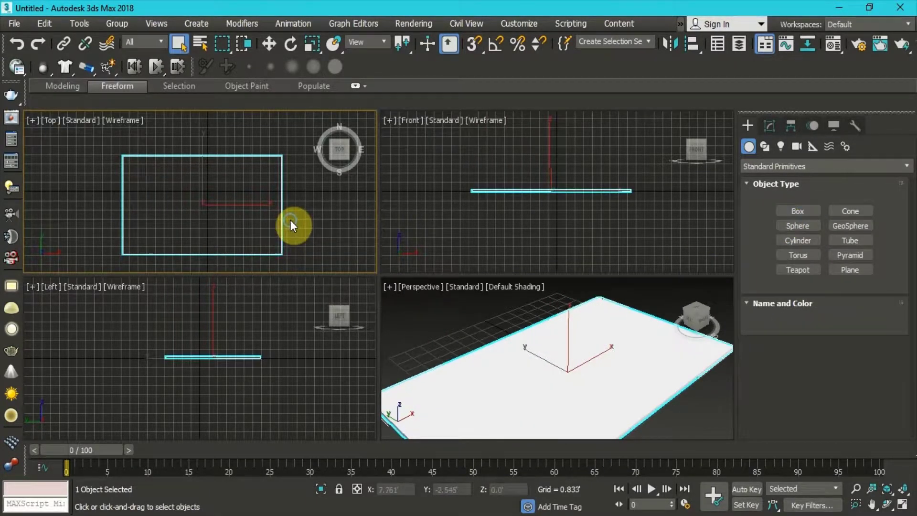
pyautogui.click(772, 125)
pyautogui.click(636, 367)
pyautogui.hotkey('alt', 'w')
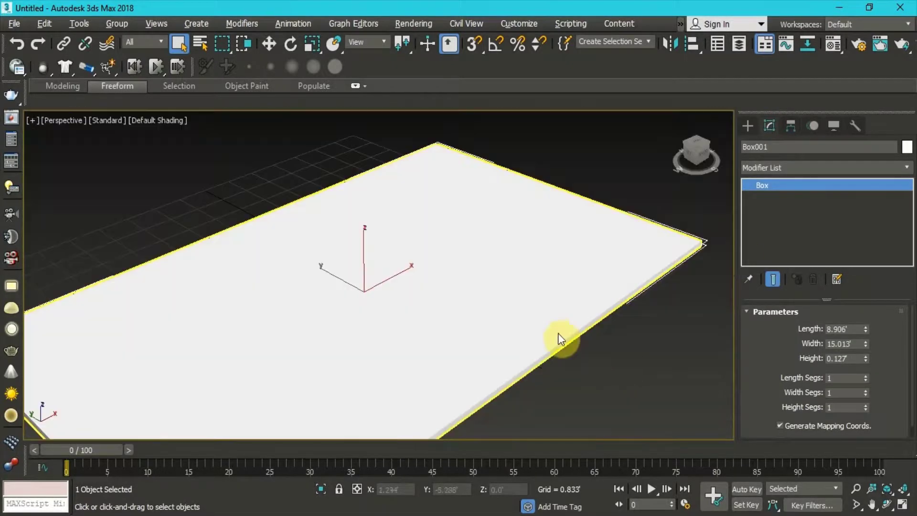
pyautogui.moveTo(558, 334); pyautogui.dragTo(552, 301, button='middle')
# Set the box to Height 0.01, Length 10 and Width 10
pyautogui.doubleClick(843, 358)
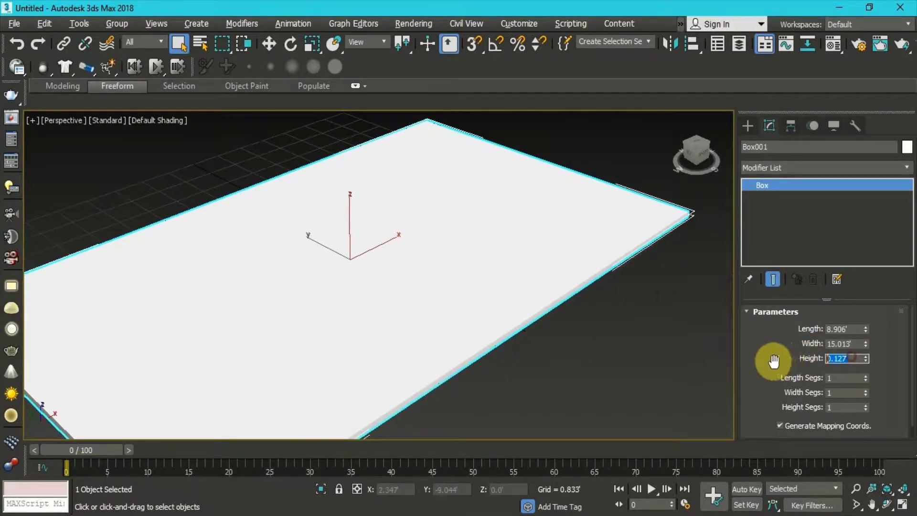
pyautogui.write('0.01')
pyautogui.press('Return')
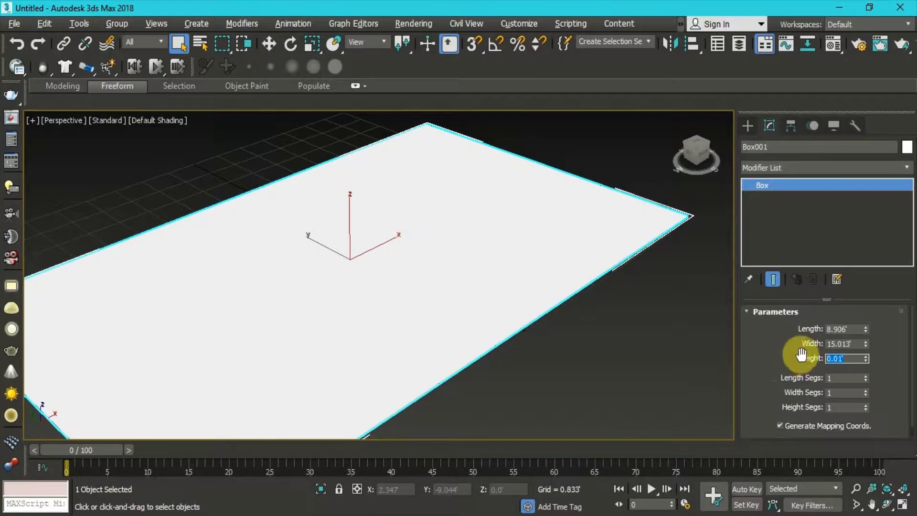
pyautogui.scroll(-4, 471, 294)
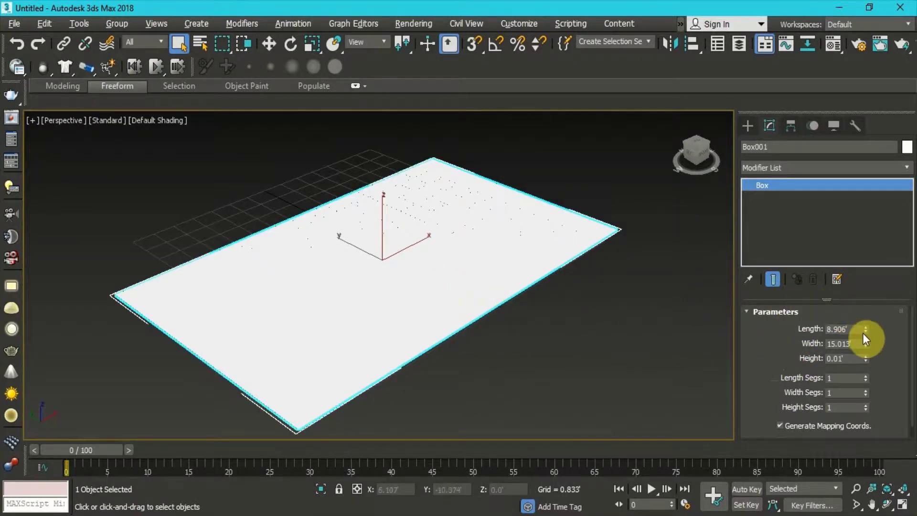
pyautogui.doubleClick(837, 329)
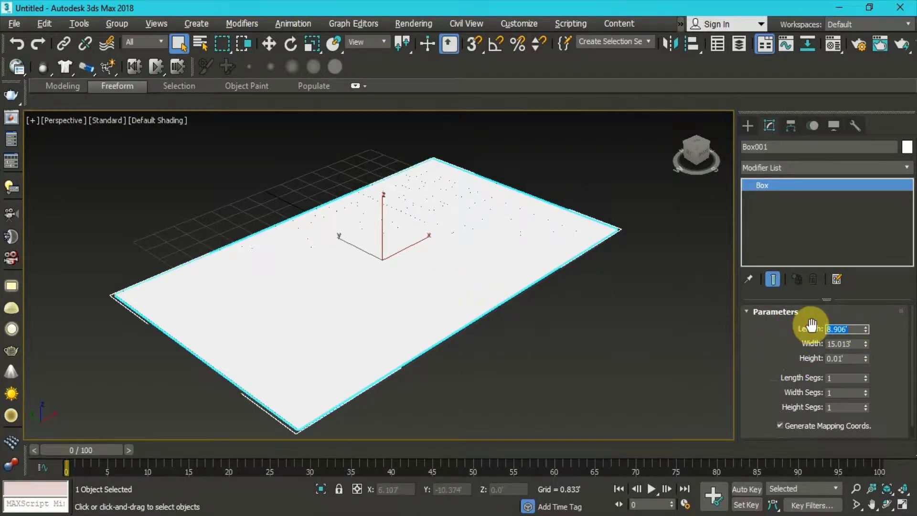
pyautogui.write('10')
pyautogui.press('Tab')
pyautogui.write('10')
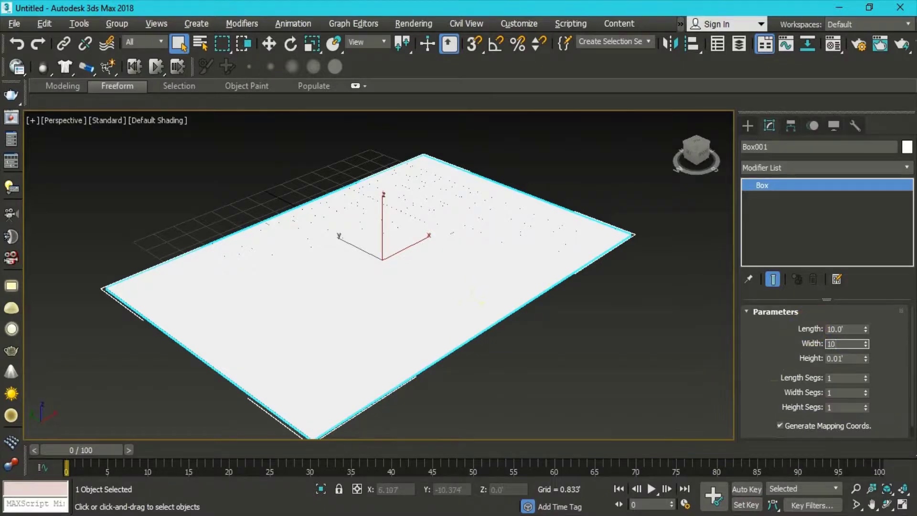
pyautogui.press('Tab')
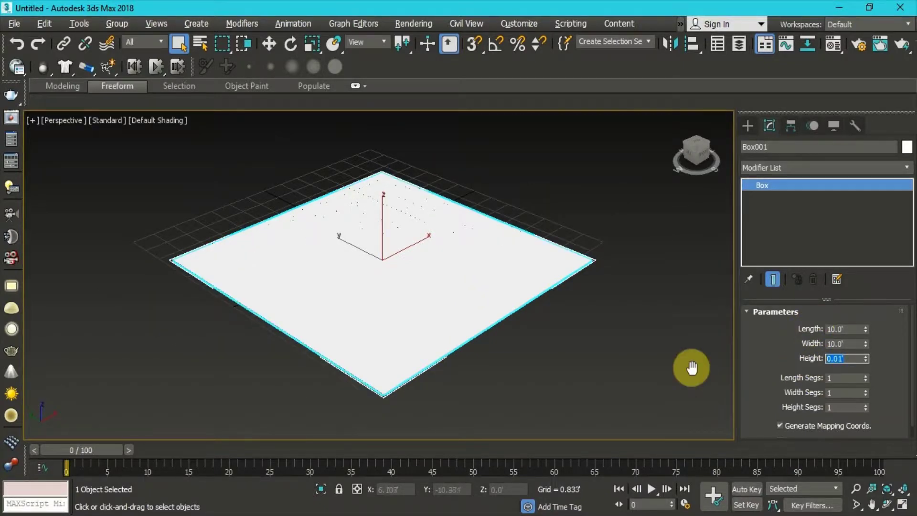
# Give the box 50 length, 50 width and 10 height segments
pyautogui.moveTo(526, 352); pyautogui.dragTo(502, 348, button='middle')
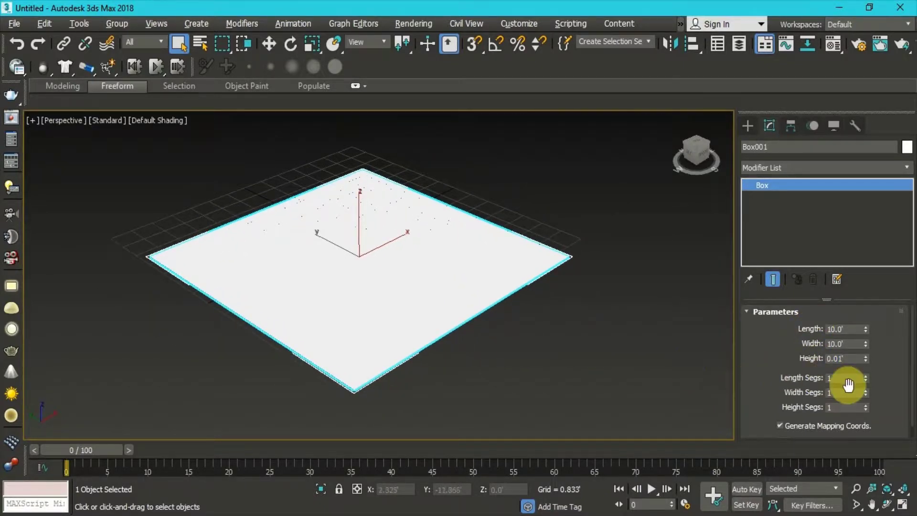
pyautogui.doubleClick(845, 378)
pyautogui.write('50')
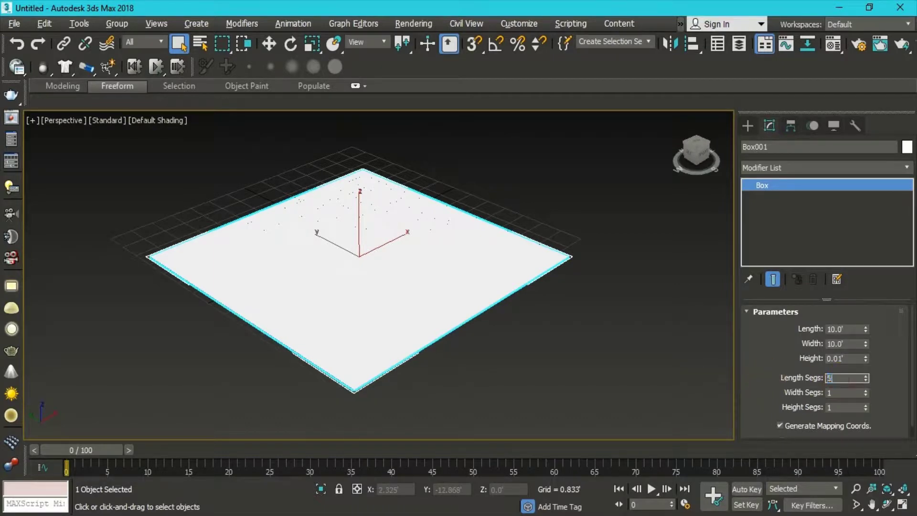
pyautogui.press('Tab')
pyautogui.write('50')
pyautogui.press('Tab')
pyautogui.write('10')
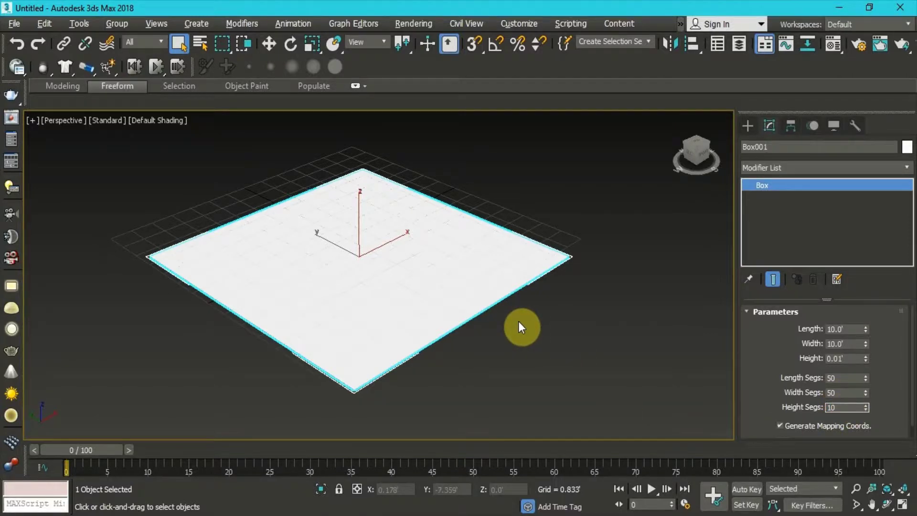
# Draw a large plane surrounding the thin box
pyautogui.press('w')
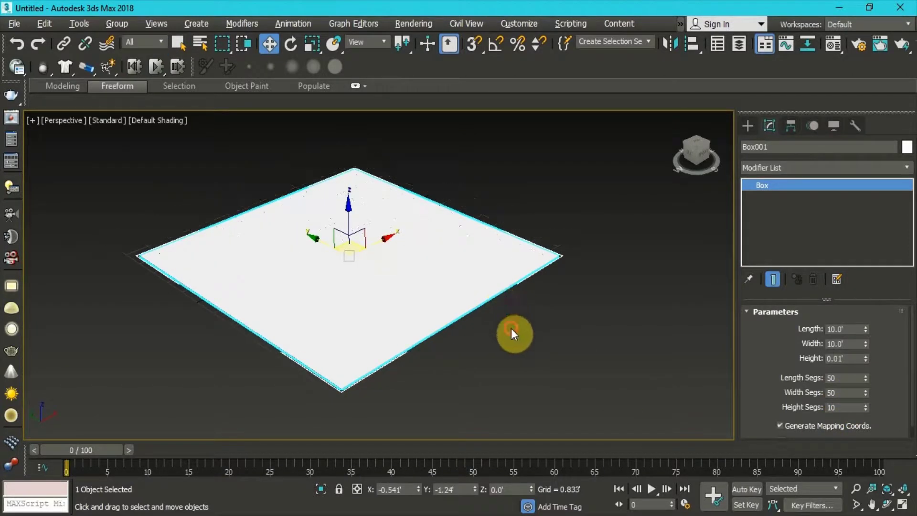
pyautogui.click(747, 127)
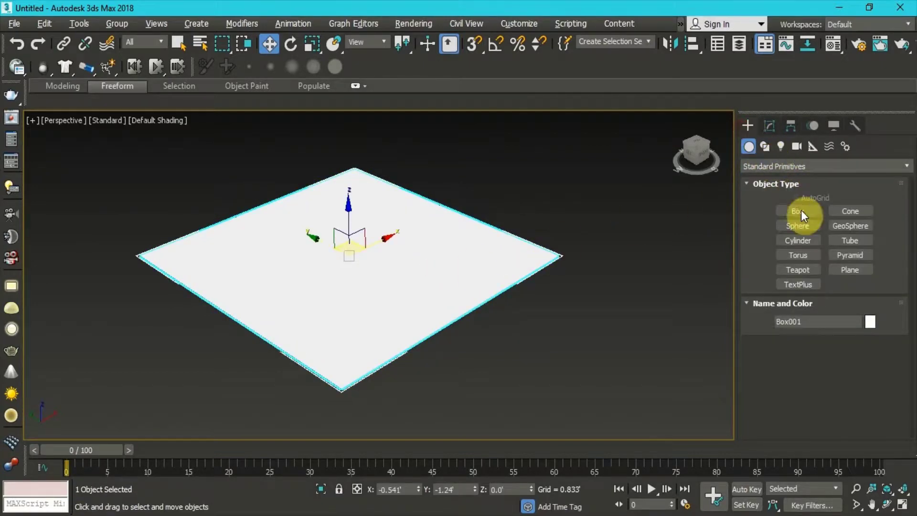
pyautogui.click(844, 269)
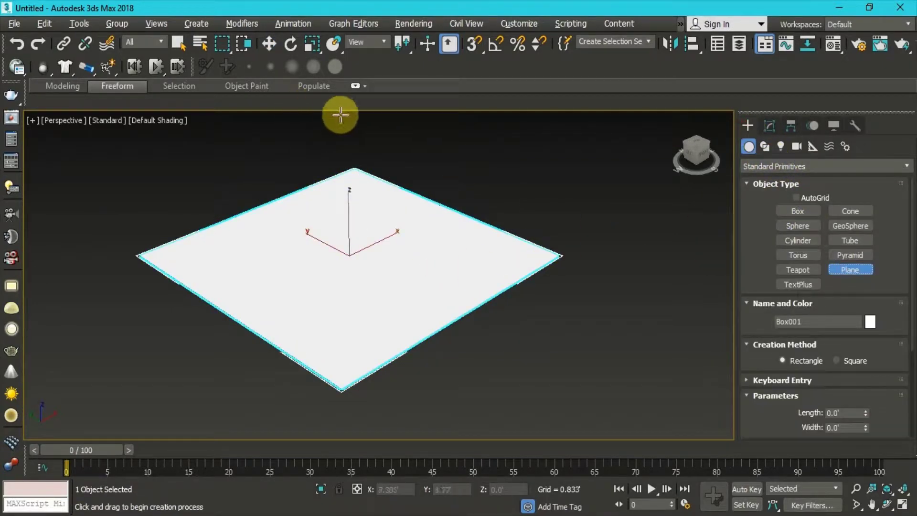
pyautogui.moveTo(349, 127); pyautogui.dragTo(467, 358)
pyautogui.rightClick(467, 358)
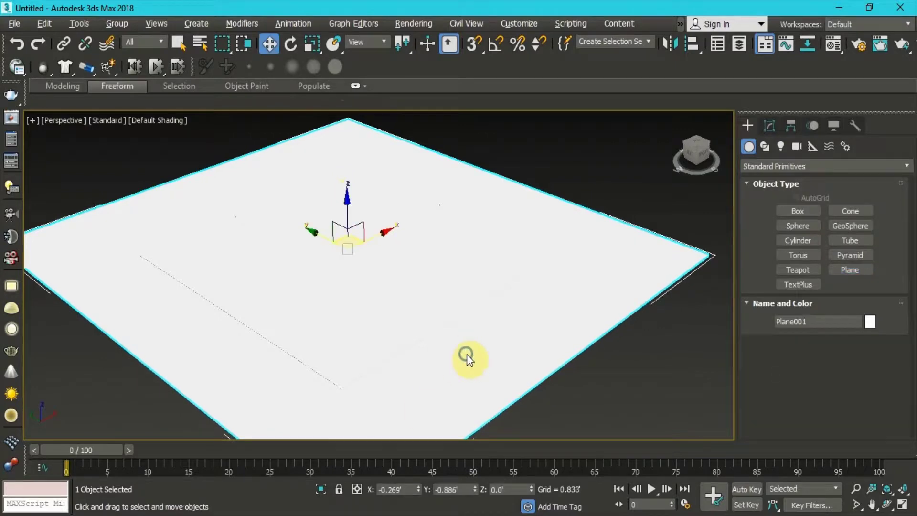
pyautogui.moveTo(597, 385); pyautogui.dragTo(389, 291)
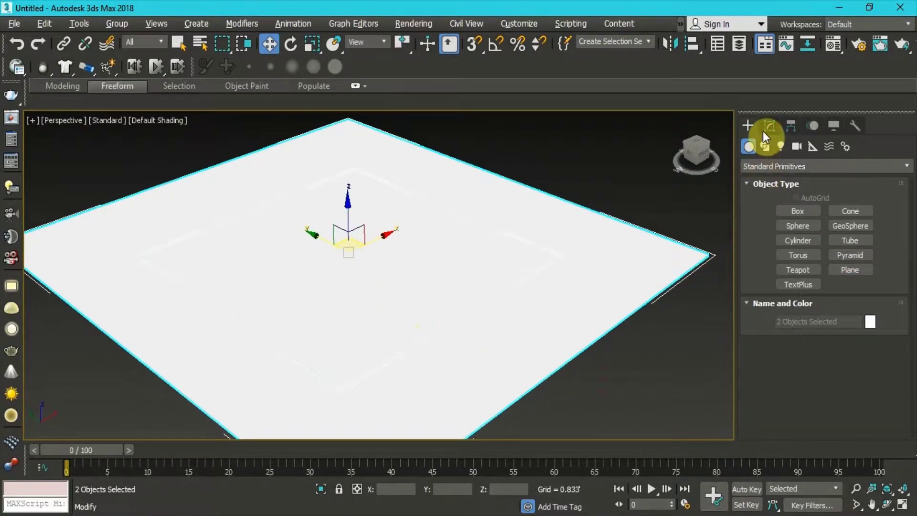
pyautogui.click(546, 190)
# Rename the box to 'Pillow'
pyautogui.click(494, 258)
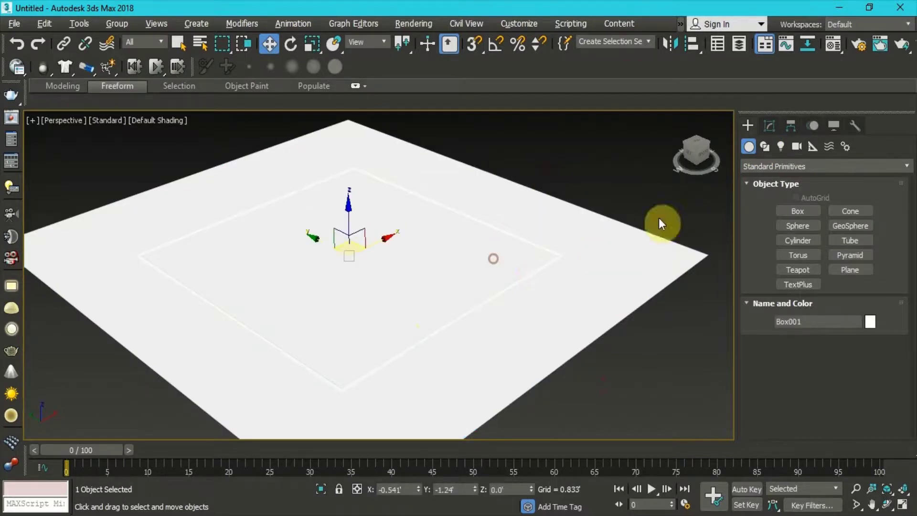
pyautogui.click(772, 125)
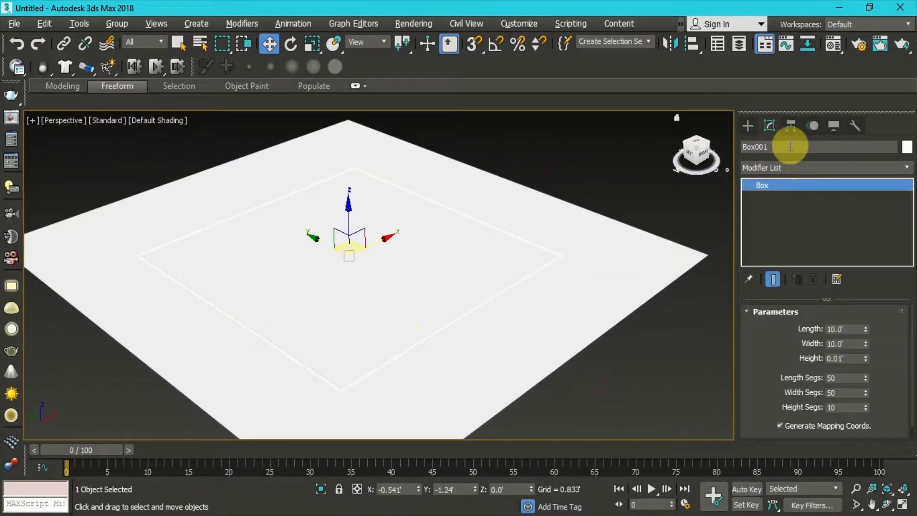
pyautogui.doubleClick(788, 147)
pyautogui.write('Pillow')
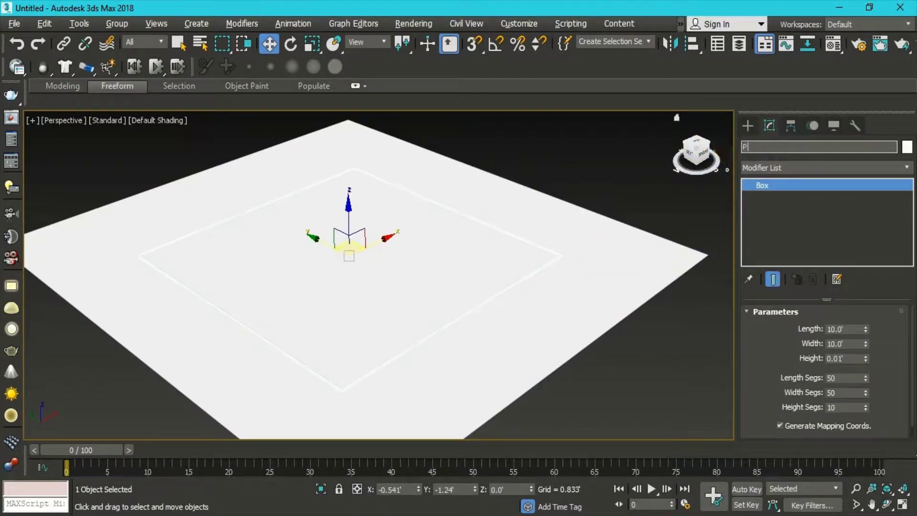
pyautogui.press('Return')
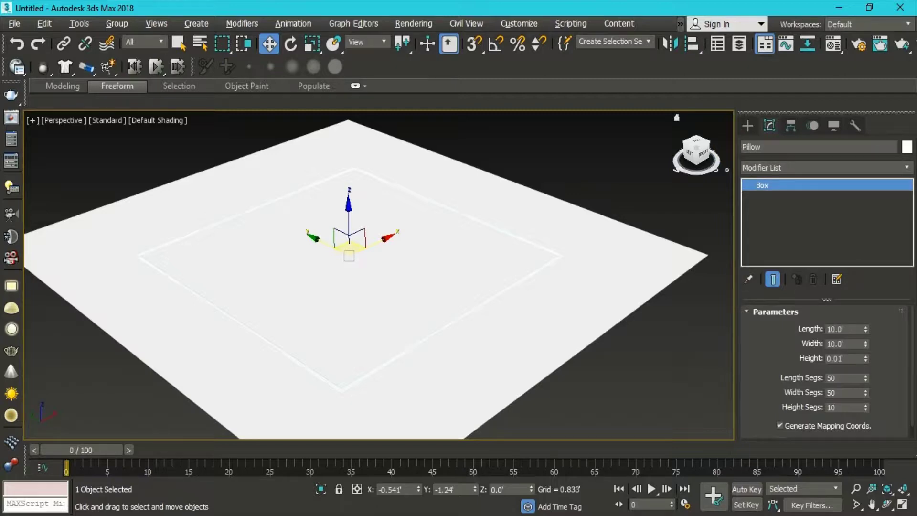
# Rename Plane001 to 'Plane' and deselect it
pyautogui.click(644, 273)
pyautogui.click(794, 147)
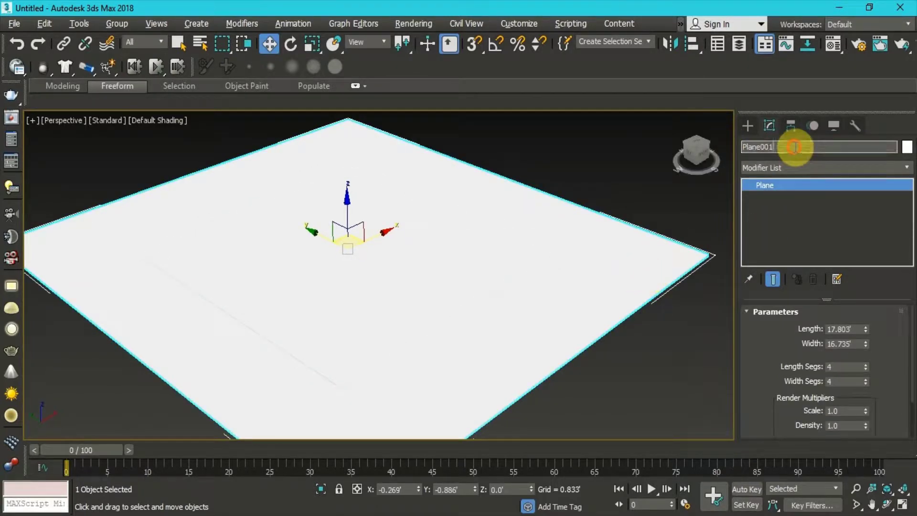
pyautogui.press('BackSpace')
pyautogui.press('BackSpace')
pyautogui.press('BackSpace')
pyautogui.press('BackSpace')
pyautogui.write('e')
pyautogui.press('Return')
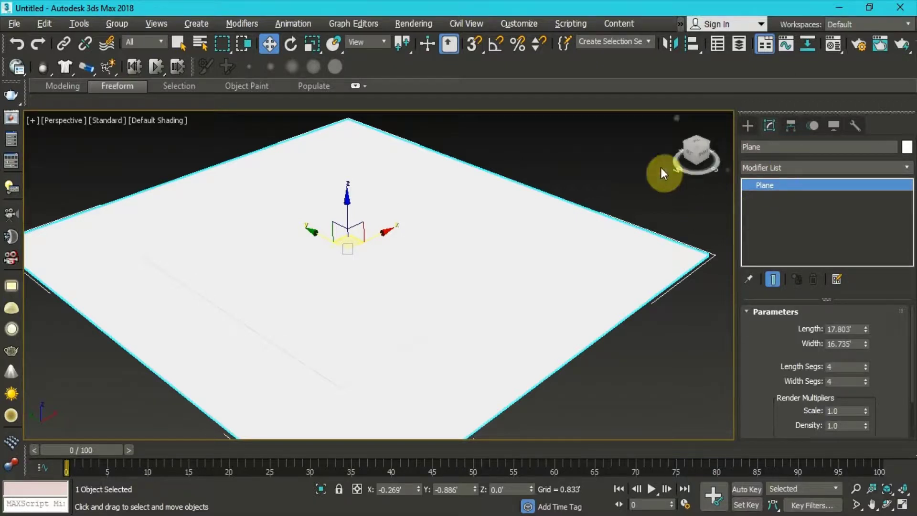
pyautogui.click(611, 224)
# Add a Cloth modifier, found by typing 'cl', to Pillow and Plane, and open Object Properties
pyautogui.moveTo(518, 131); pyautogui.dragTo(286, 291)
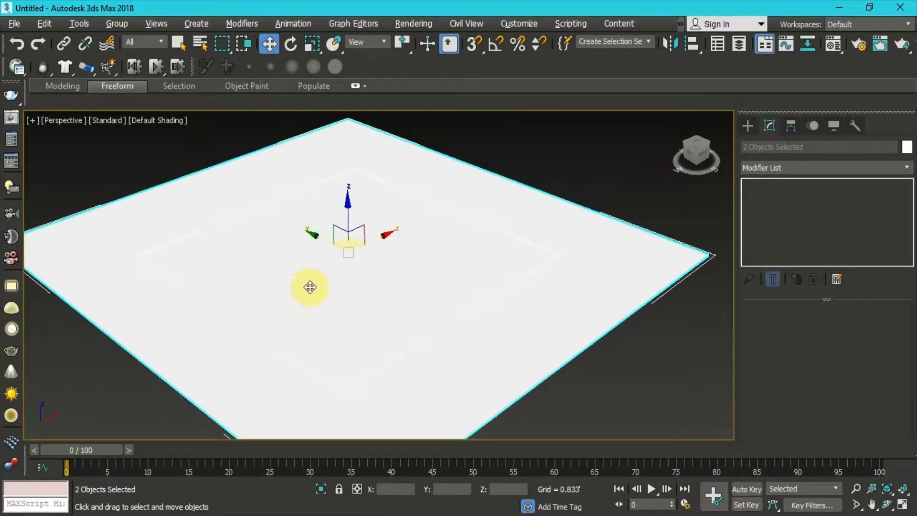
pyautogui.click(827, 168)
pyautogui.write('cl')
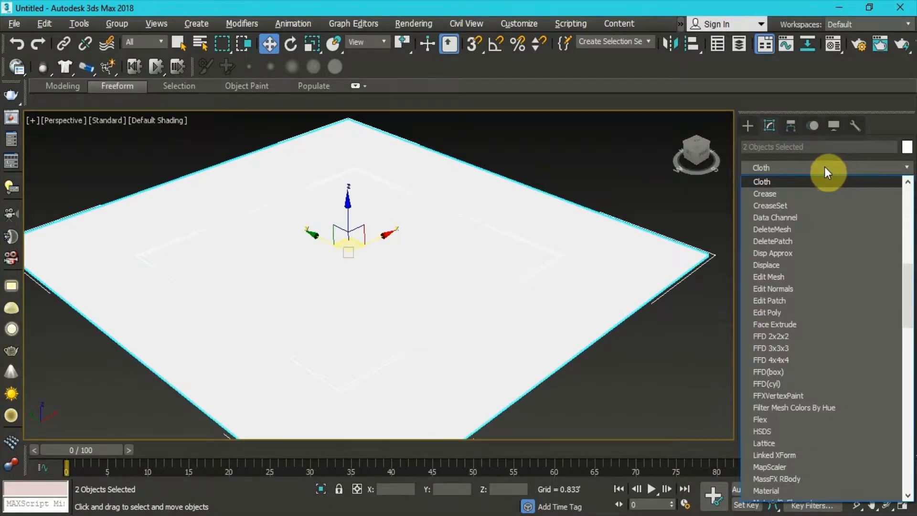
pyautogui.click(774, 182)
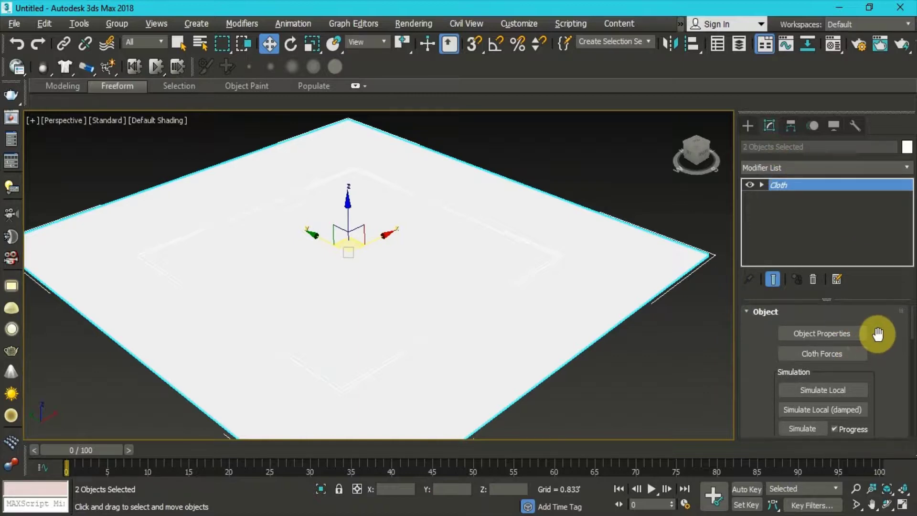
pyautogui.click(859, 336)
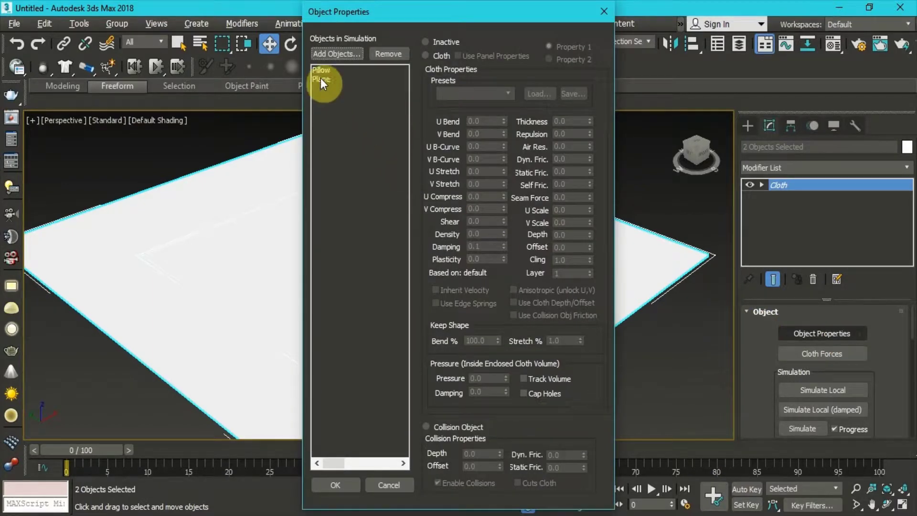
# Make Pillow a cloth object with the Default preset and Pressure 25
pyautogui.click(322, 70)
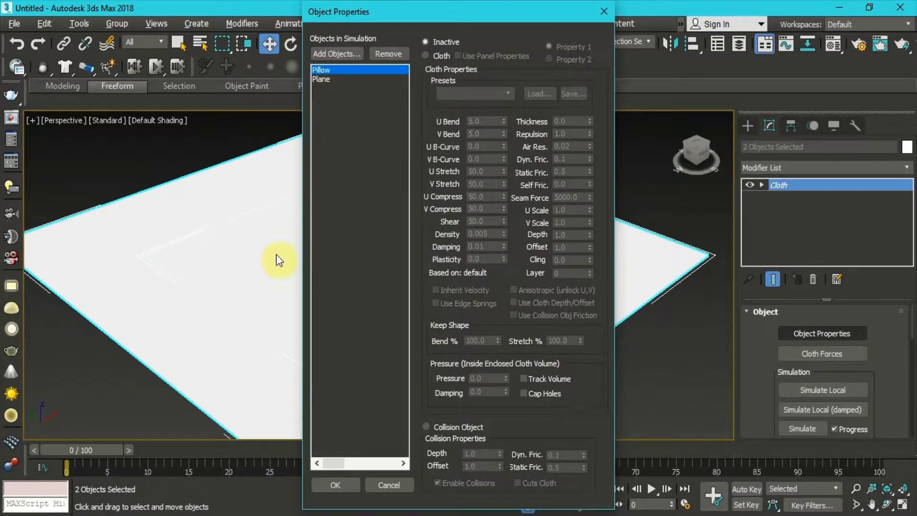
pyautogui.click(431, 59)
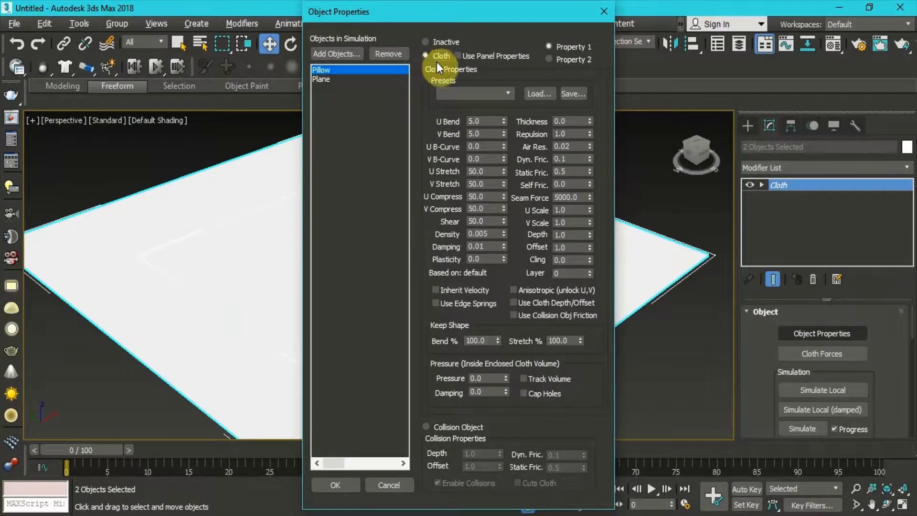
pyautogui.click(504, 94)
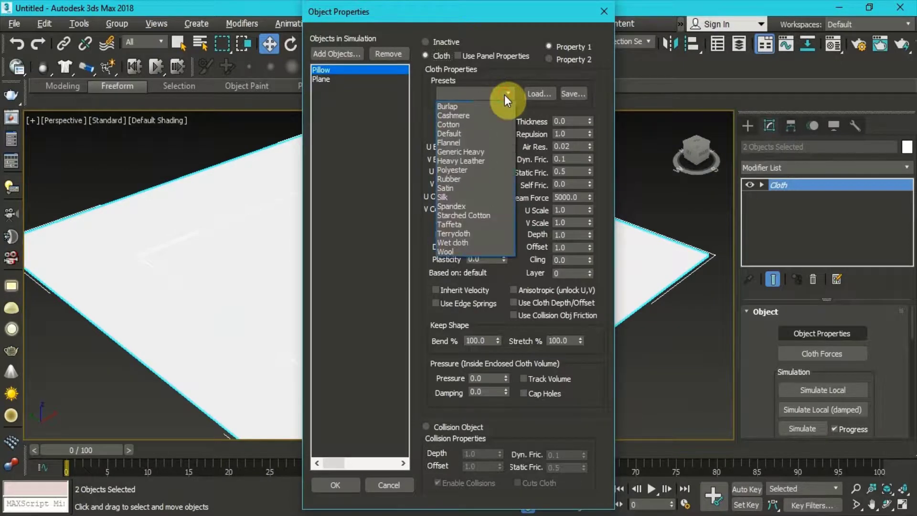
pyautogui.click(465, 133)
pyautogui.doubleClick(479, 378)
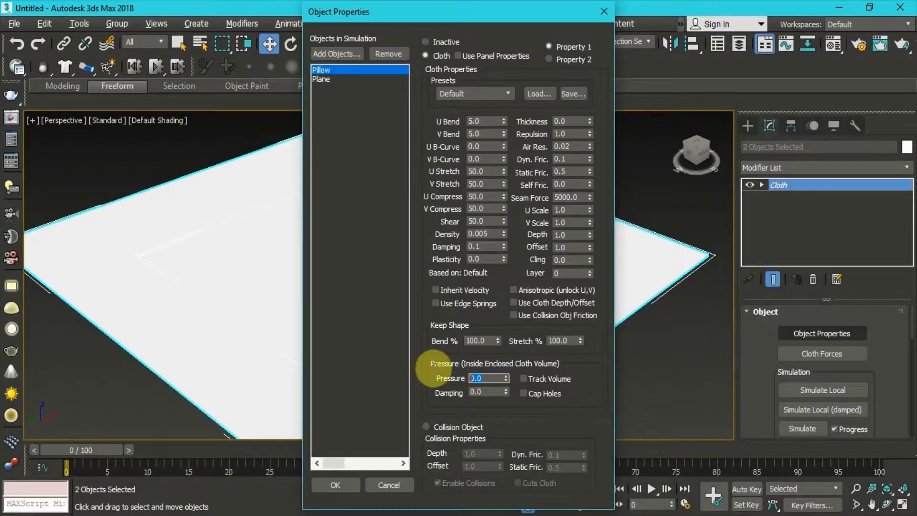
pyautogui.write('25')
pyautogui.press('Return')
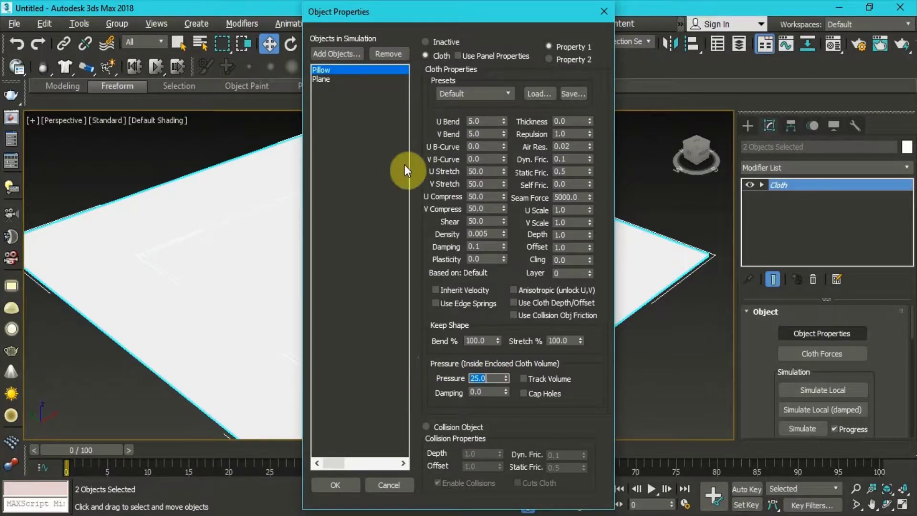
# Set Plane as a collision object and apply the cloth properties
pyautogui.click(346, 80)
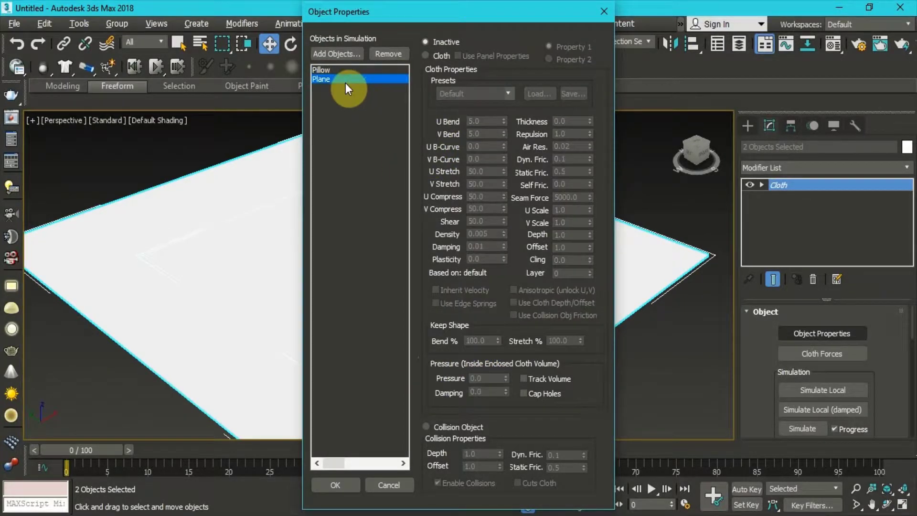
pyautogui.click(471, 427)
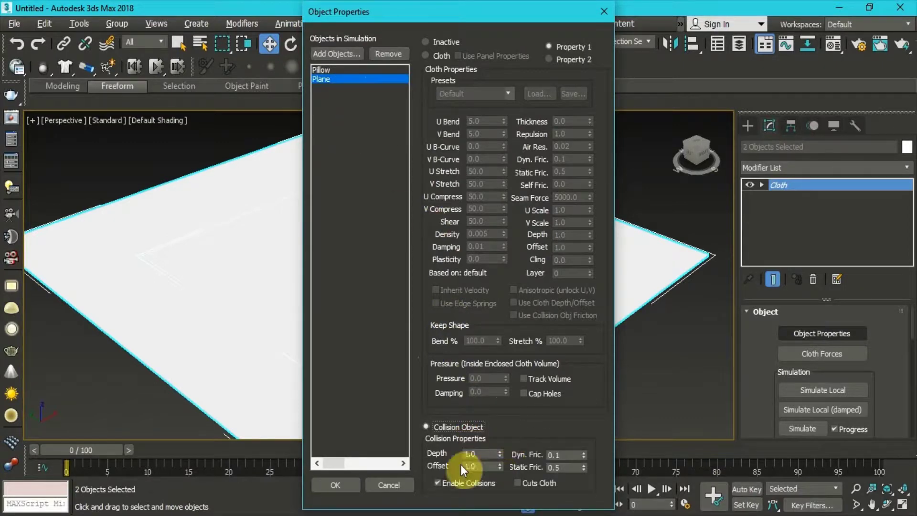
pyautogui.click(348, 487)
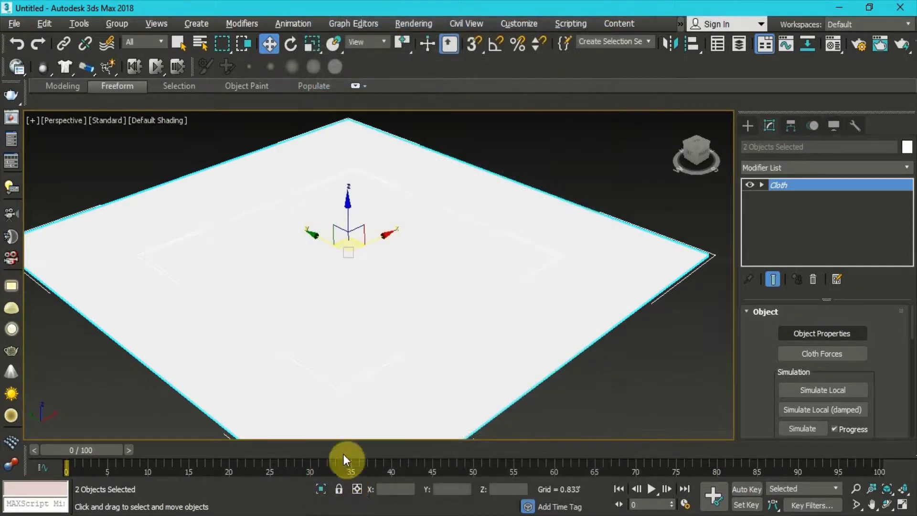
# Select only Pillow and simulate the cloth so it inflates over 41 frames
pyautogui.click(655, 379)
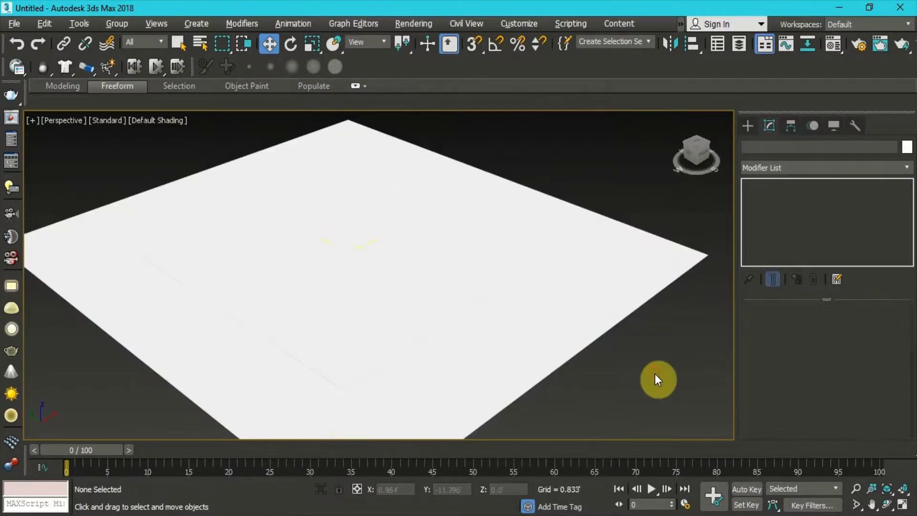
pyautogui.click(328, 275)
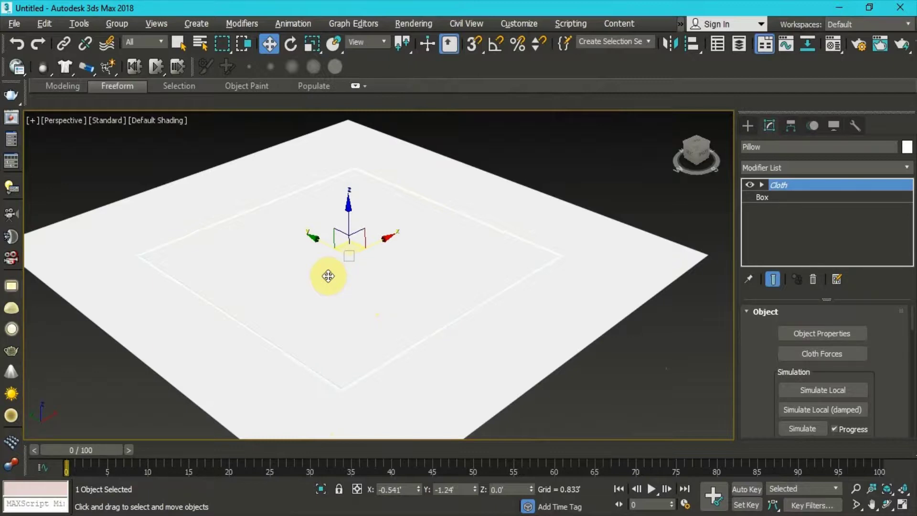
pyautogui.moveTo(901, 389); pyautogui.dragTo(895, 333)
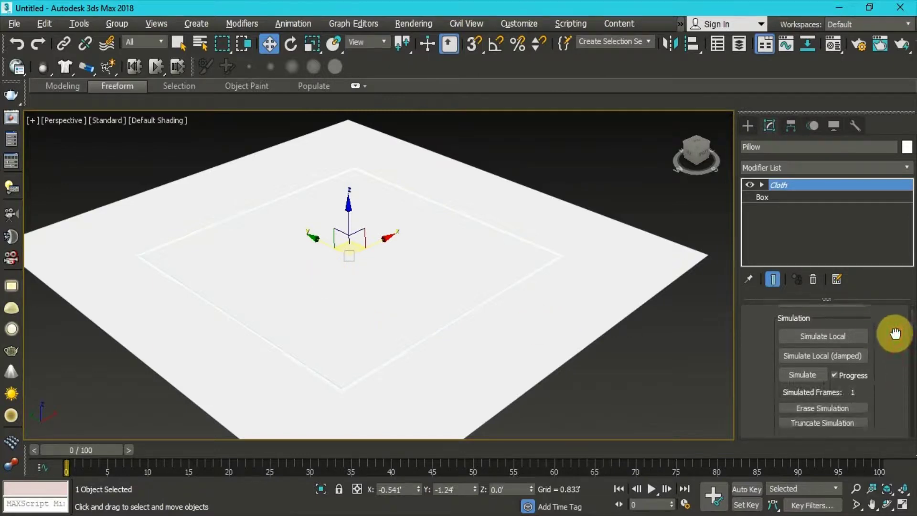
pyautogui.click(797, 376)
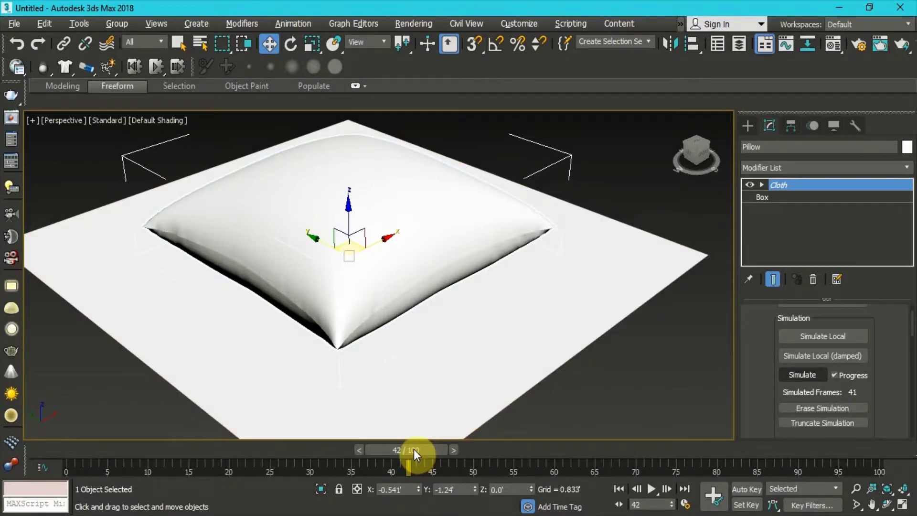
# Orbit around the inflated pillow and scrub the timeline back to its flat start
pyautogui.keyDown('alt'); pyautogui.moveTo(354, 334); pyautogui.dragTo(466, 331, button='middle'); pyautogui.keyUp('alt')
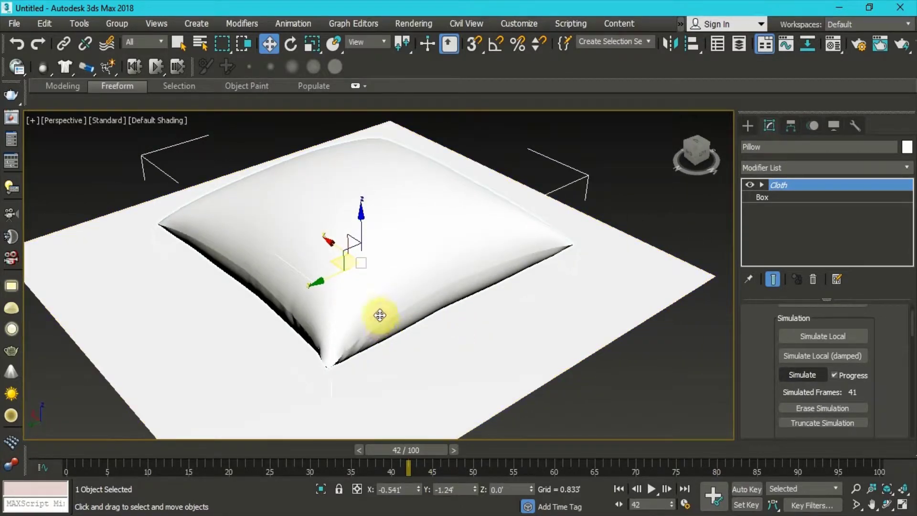
pyautogui.keyDown('alt'); pyautogui.moveTo(384, 352); pyautogui.dragTo(395, 300, button='middle'); pyautogui.keyUp('alt')
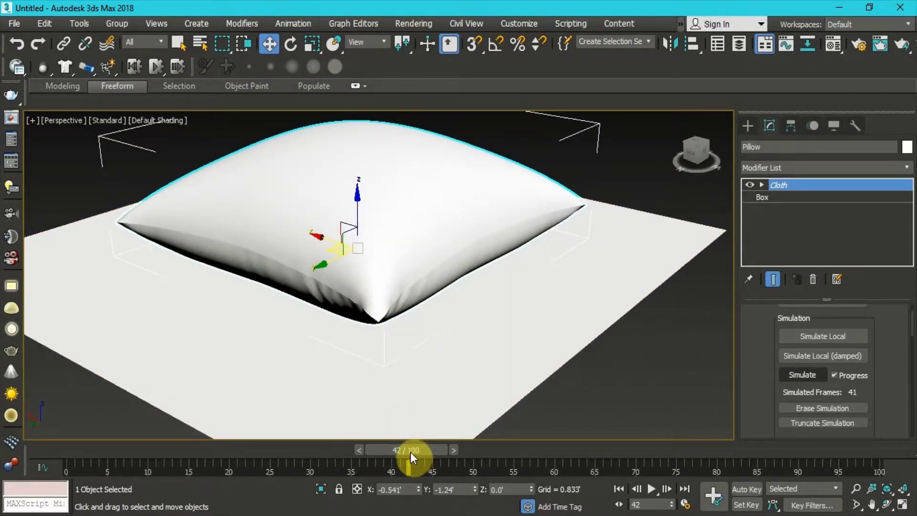
pyautogui.moveTo(409, 451); pyautogui.dragTo(267, 446)
pyautogui.press('w')
pyautogui.keyDown('alt'); pyautogui.moveTo(329, 325); pyautogui.dragTo(336, 446, button='middle'); pyautogui.keyUp('alt')
pyautogui.moveTo(289, 459); pyautogui.dragTo(50, 452)
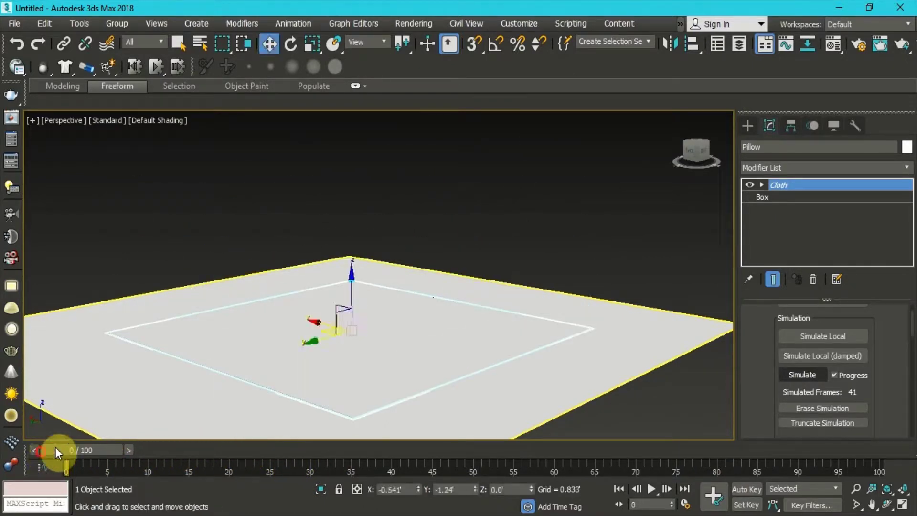
# Play and pause the inflation, then view it from above and select the pillow
pyautogui.click(641, 422)
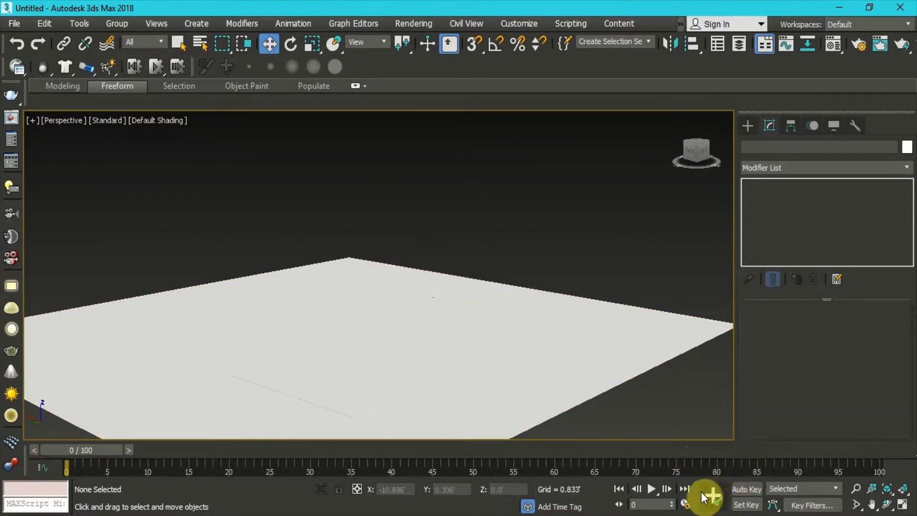
pyautogui.click(652, 488)
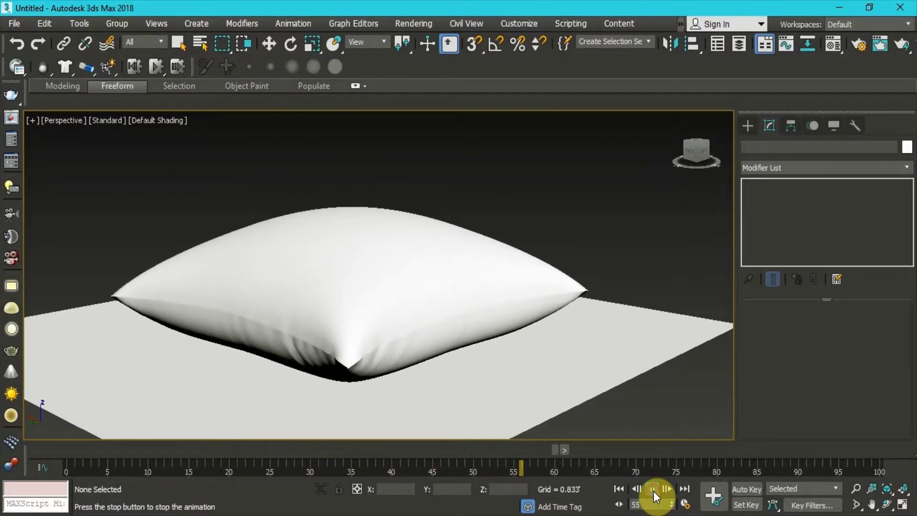
pyautogui.click(653, 489)
pyautogui.moveTo(493, 450); pyautogui.dragTo(517, 451)
pyautogui.press('w')
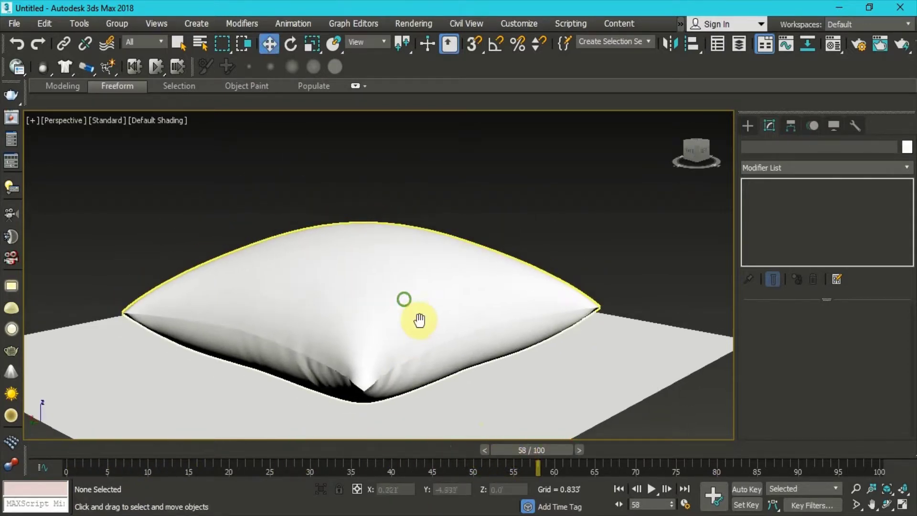
pyautogui.keyDown('alt'); pyautogui.moveTo(420, 320); pyautogui.dragTo(475, 286, button='middle'); pyautogui.keyUp('alt')
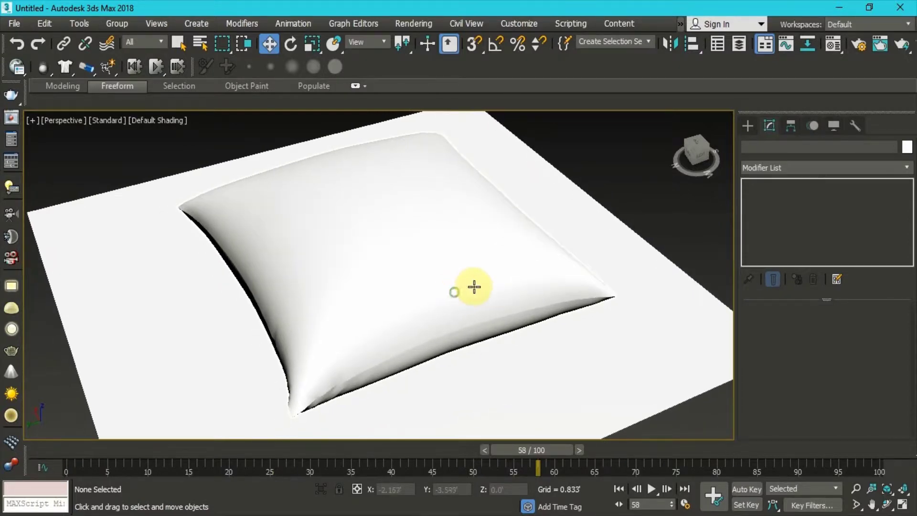
pyautogui.click(410, 289)
# Convert the inflated pillow to an Editable Poly and check its shape from a lower angle
pyautogui.rightClick(438, 261)
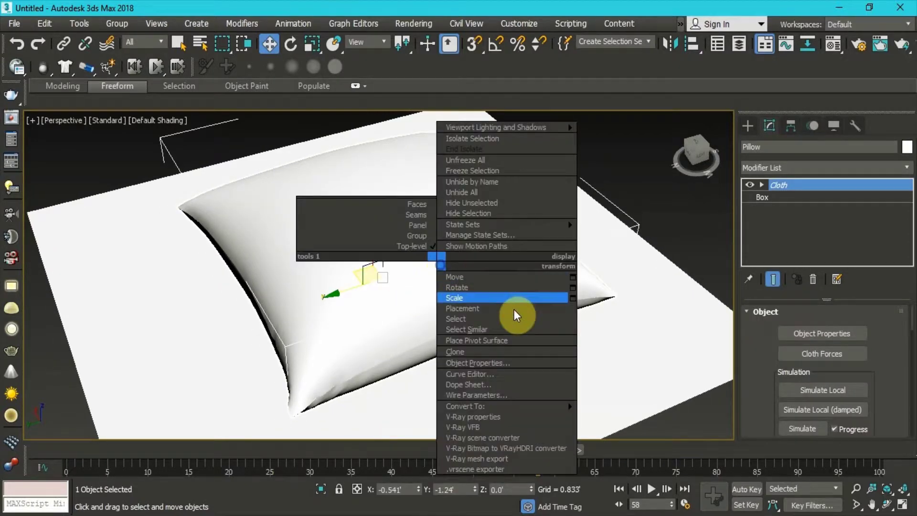
pyautogui.moveTo(542, 407)
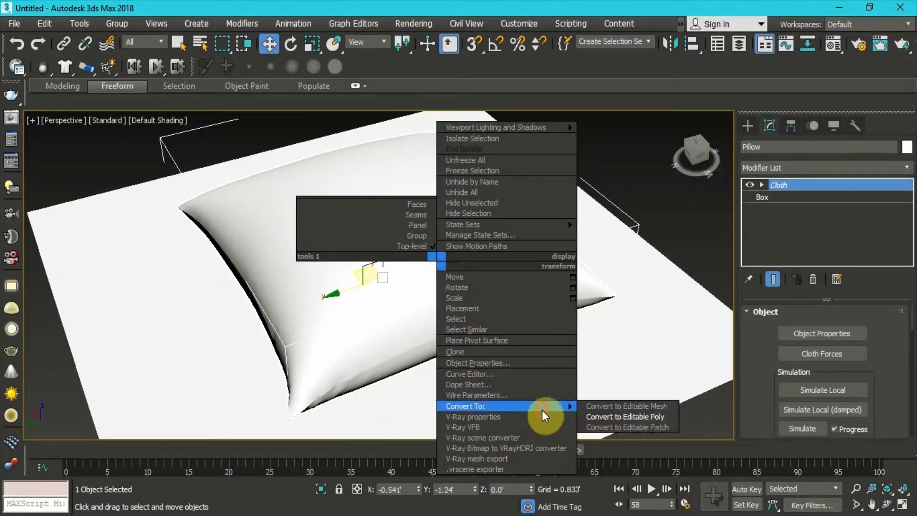
pyautogui.click(629, 414)
pyautogui.moveTo(538, 449); pyautogui.dragTo(72, 439)
pyautogui.press('w')
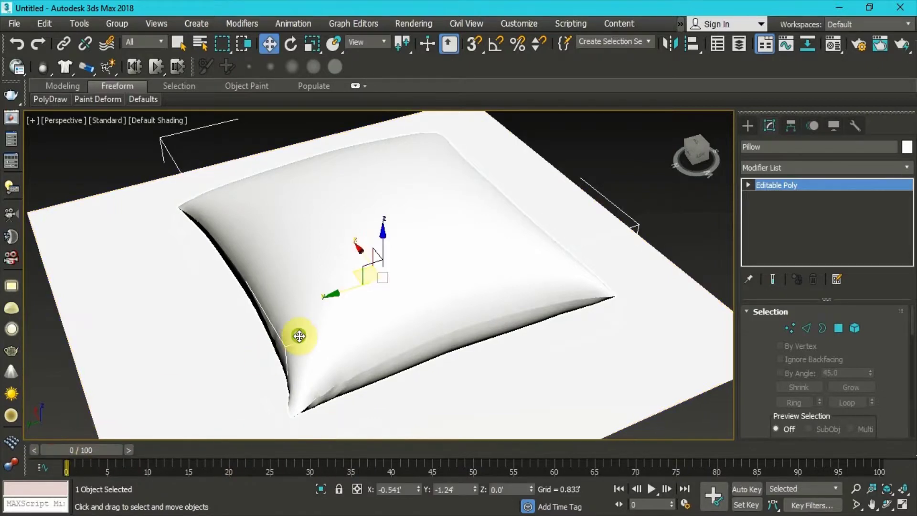
pyautogui.keyDown('alt'); pyautogui.moveTo(337, 338); pyautogui.dragTo(606, 352, button='middle'); pyautogui.keyUp('alt')
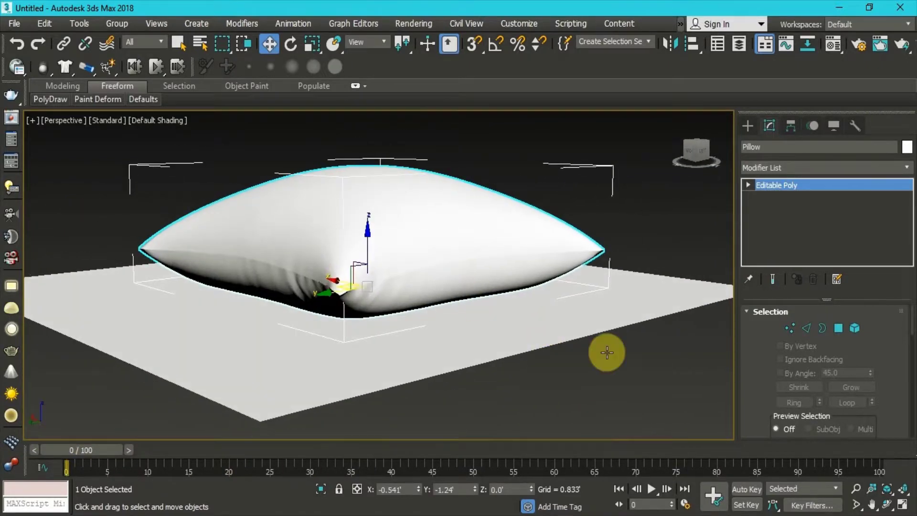
pyautogui.click(806, 330)
# Pick one seam edge on the pillow's rim and extend it with Loop around the whole seam
pyautogui.scroll(3, 372, 279)
pyautogui.scroll(5, 378, 280)
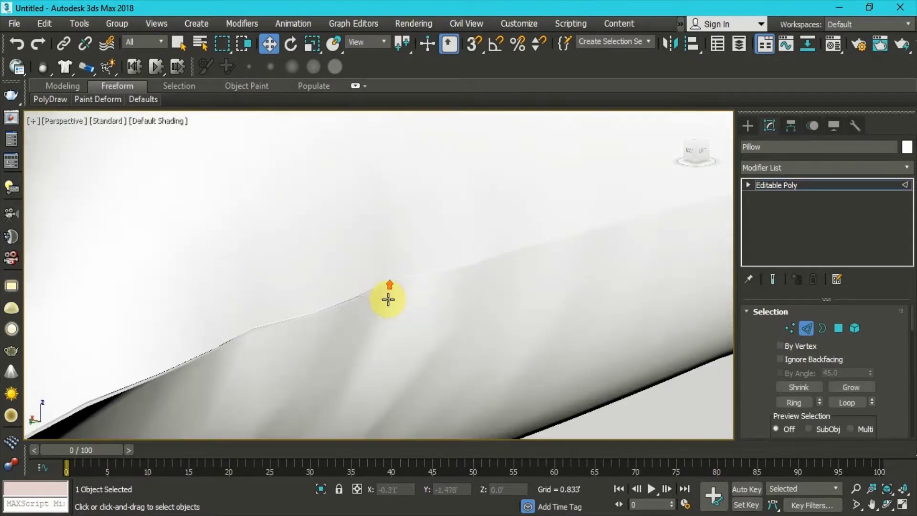
pyautogui.keyDown('alt'); pyautogui.moveTo(370, 295); pyautogui.dragTo(362, 274, button='middle'); pyautogui.keyUp('alt')
pyautogui.click(362, 273)
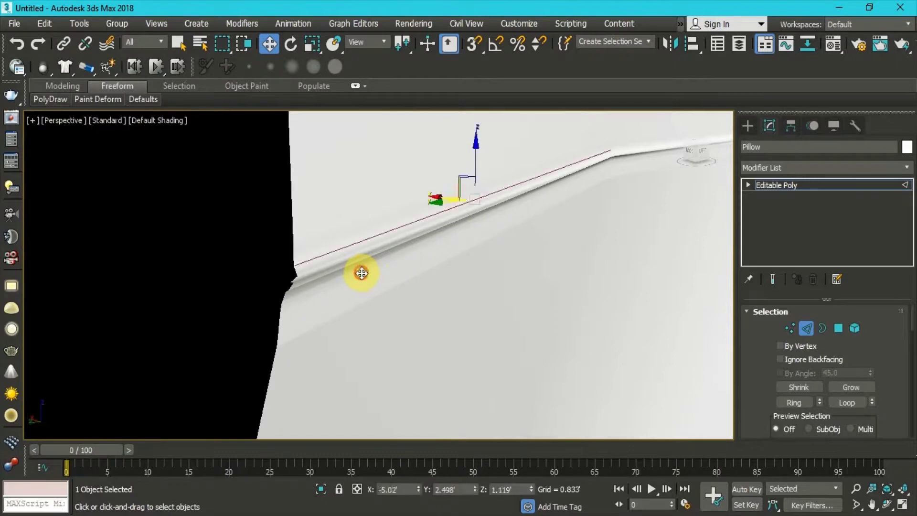
pyautogui.scroll(-3, 567, 255)
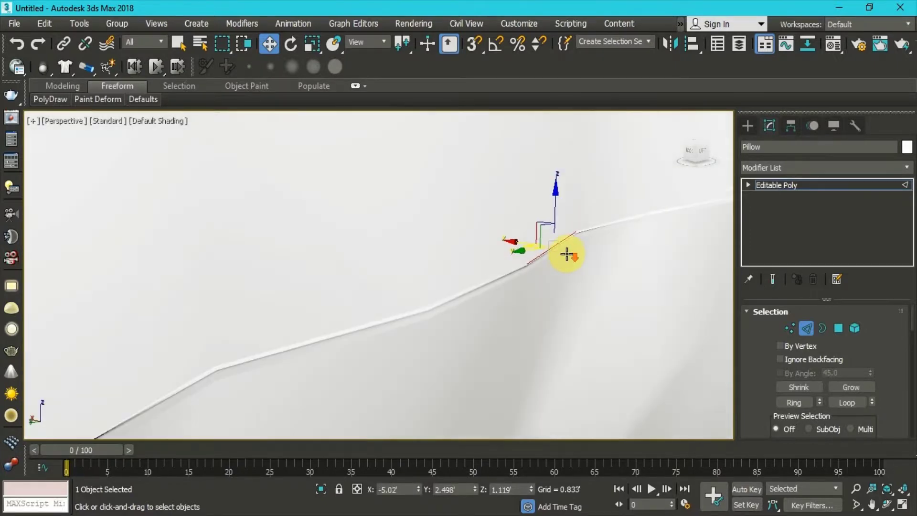
pyautogui.scroll(-5, 569, 253)
pyautogui.keyDown('alt'); pyautogui.moveTo(588, 261); pyautogui.dragTo(492, 310, button='middle'); pyautogui.keyUp('alt')
pyautogui.click(839, 405)
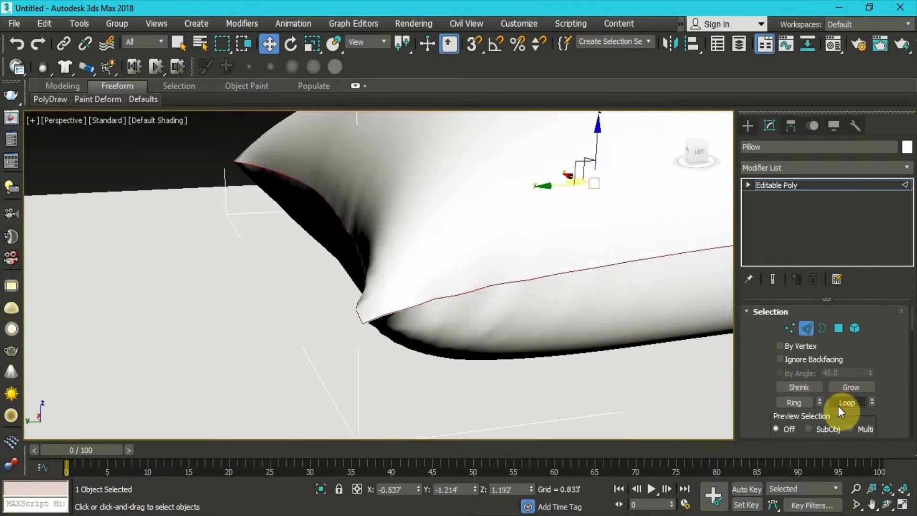
pyautogui.keyDown('alt'); pyautogui.moveTo(528, 303); pyautogui.dragTo(667, 348, button='middle'); pyautogui.keyUp('alt')
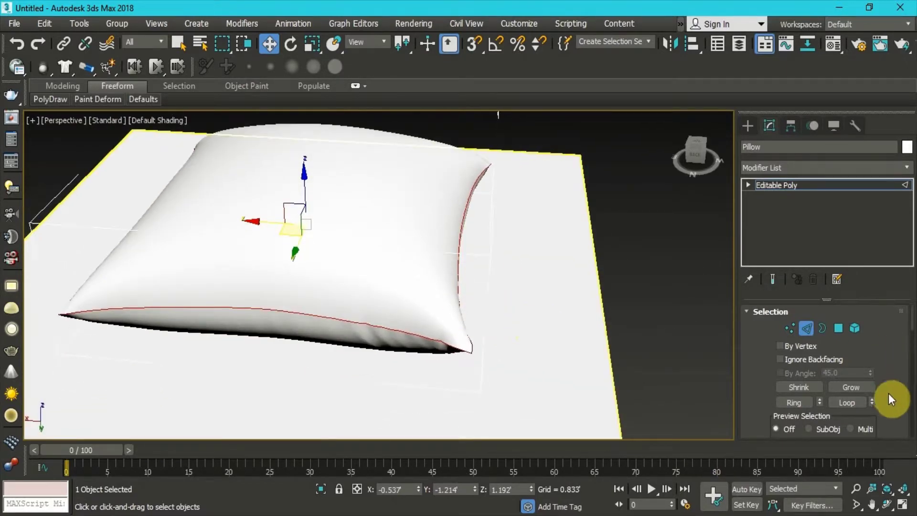
pyautogui.moveTo(888, 394); pyautogui.dragTo(894, 313)
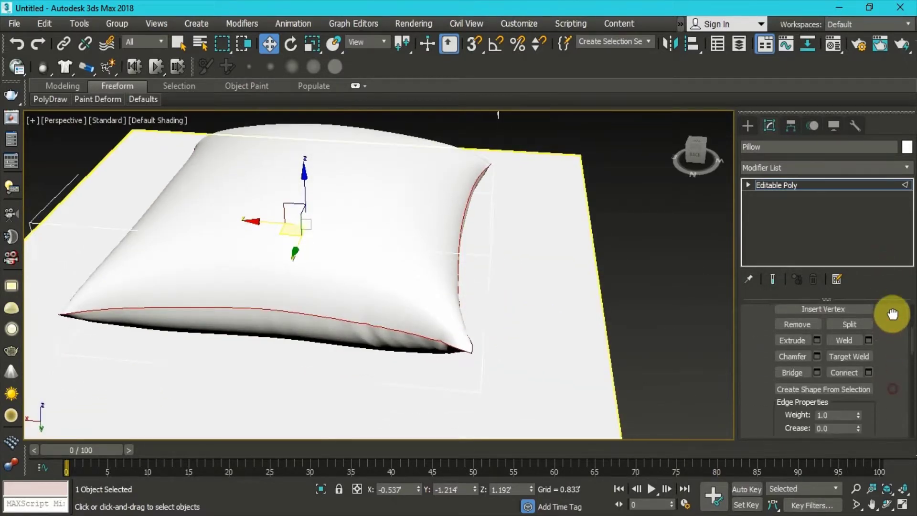
# Create the seam shape Shape001 from the edge loop, exit Edge mode and select it
pyautogui.click(831, 389)
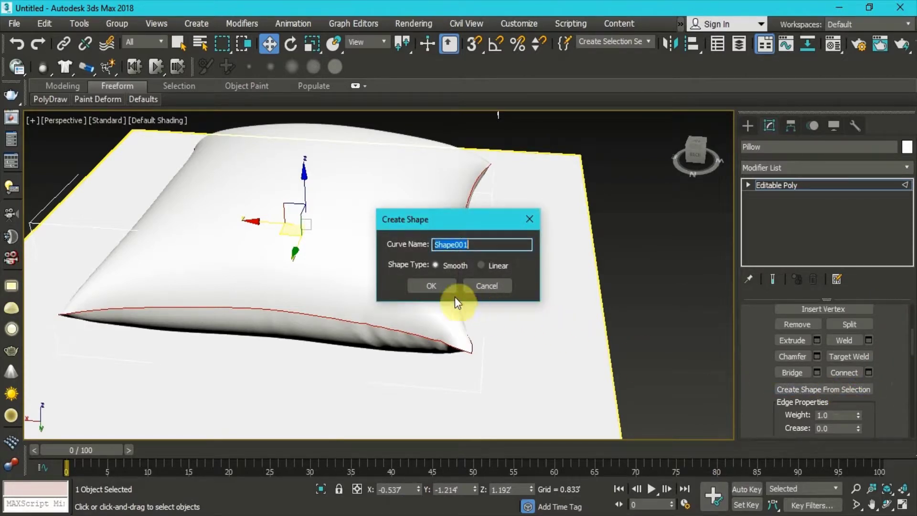
pyautogui.click(431, 285)
pyautogui.scroll(2, 893, 363)
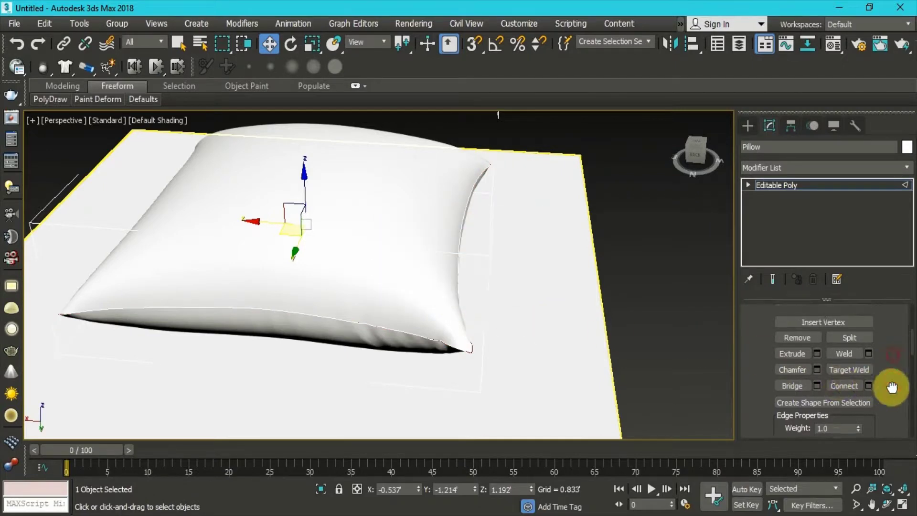
pyautogui.scroll(5, 830, 322)
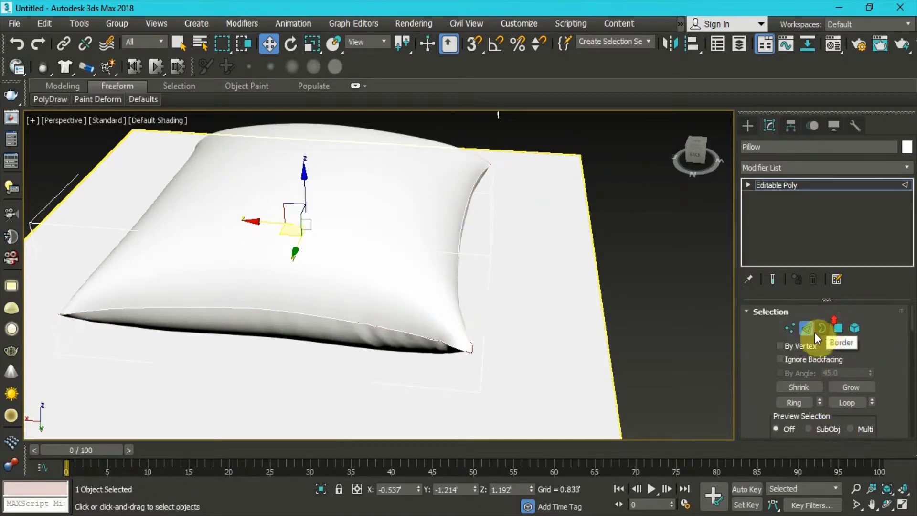
pyautogui.click(807, 329)
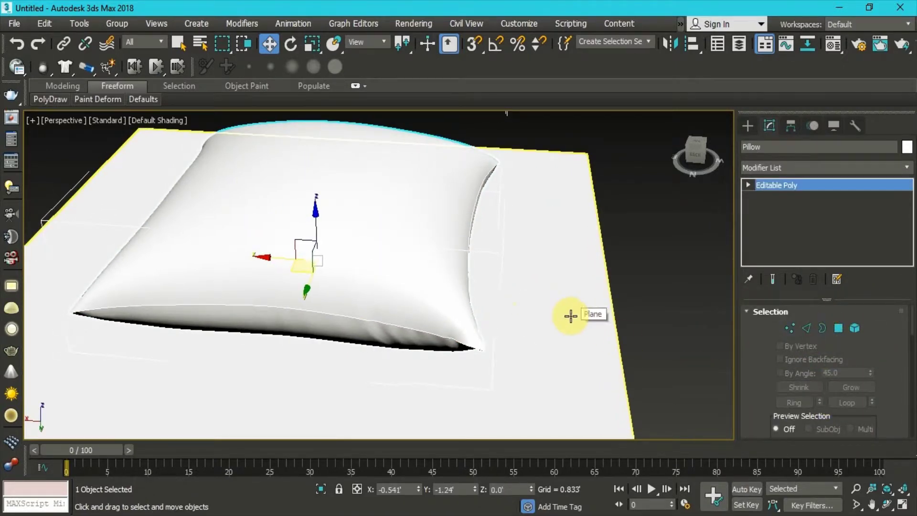
pyautogui.click(481, 349)
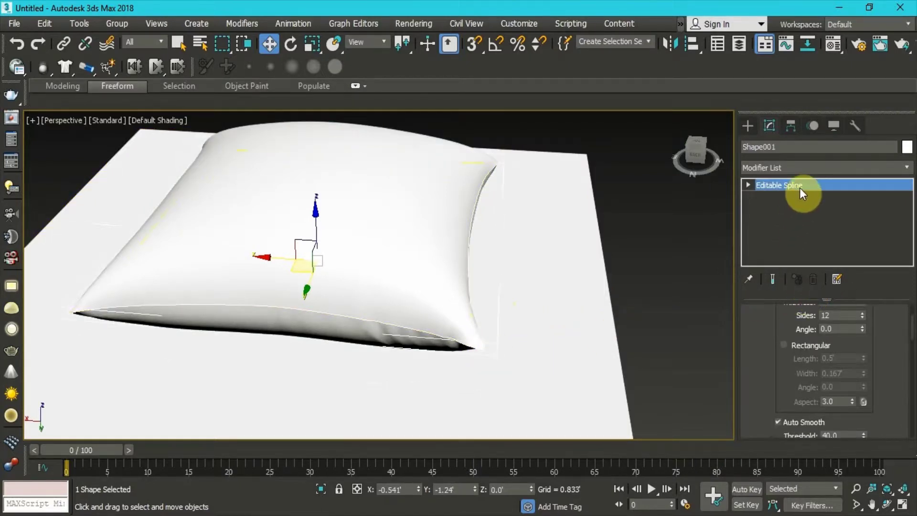
# Enable the seam spline in both the renderer and the viewport
pyautogui.scroll(5, 892, 343)
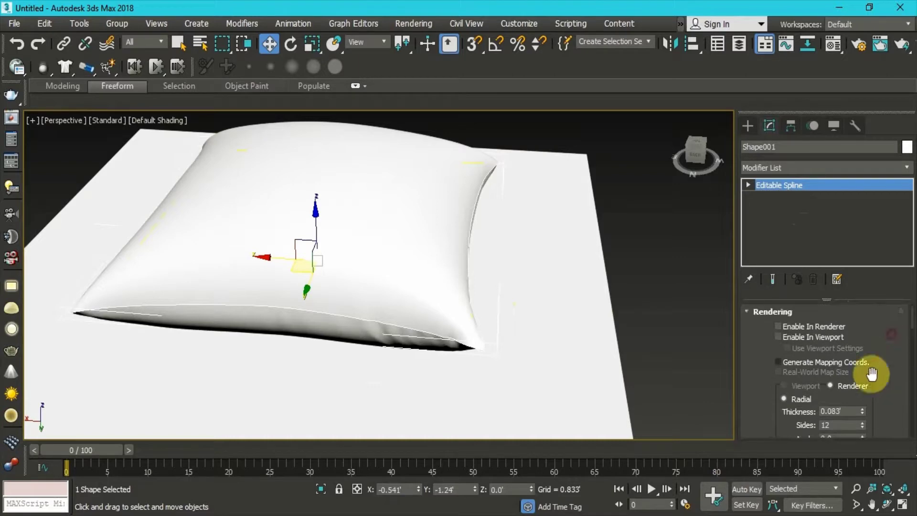
pyautogui.click(773, 313)
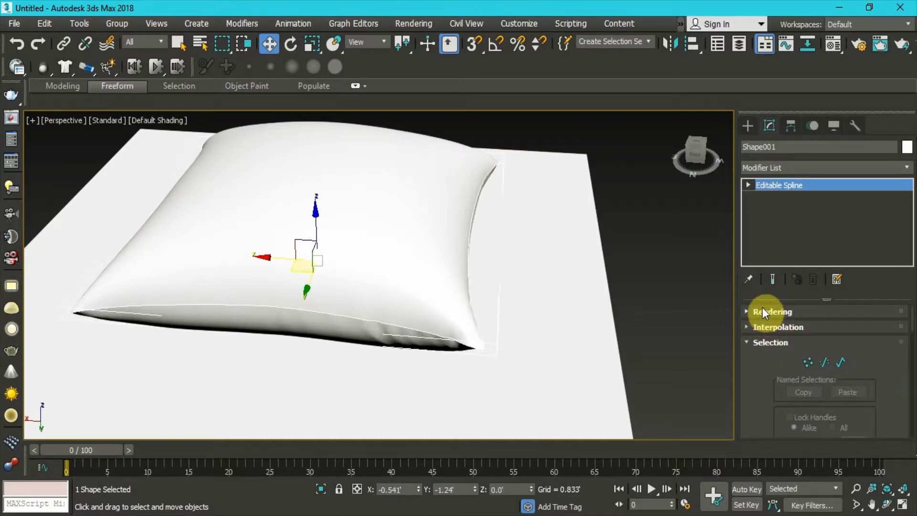
pyautogui.click(762, 308)
pyautogui.scroll(2, 896, 363)
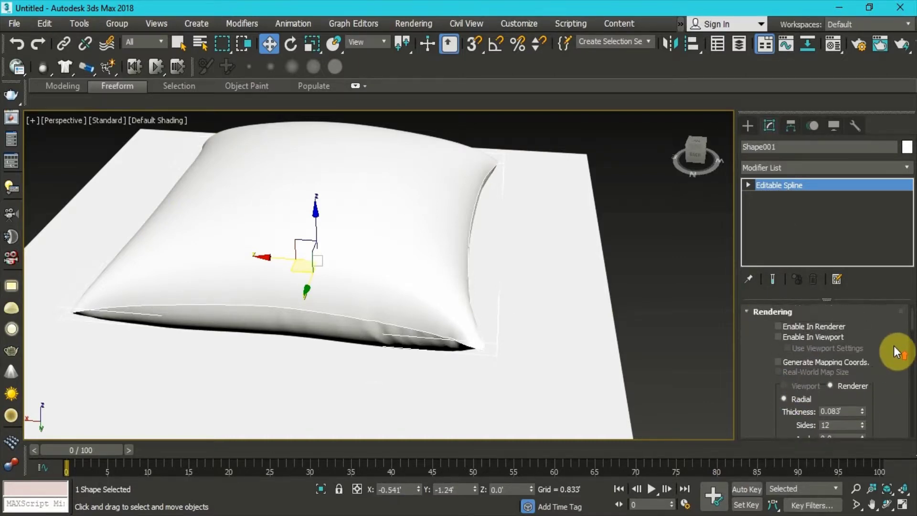
pyautogui.click(807, 329)
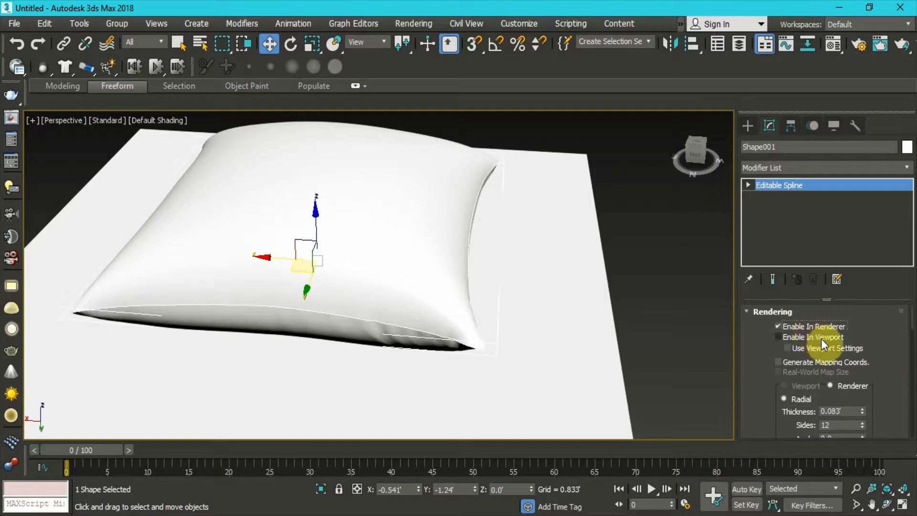
pyautogui.click(821, 340)
pyautogui.click(647, 336)
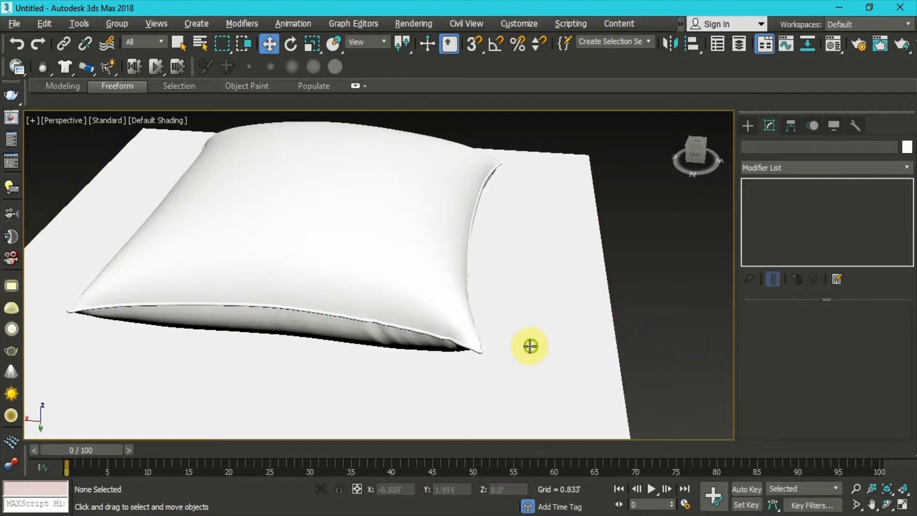
pyautogui.keyDown('alt'); pyautogui.moveTo(528, 348); pyautogui.dragTo(425, 337, button='middle'); pyautogui.keyUp('alt')
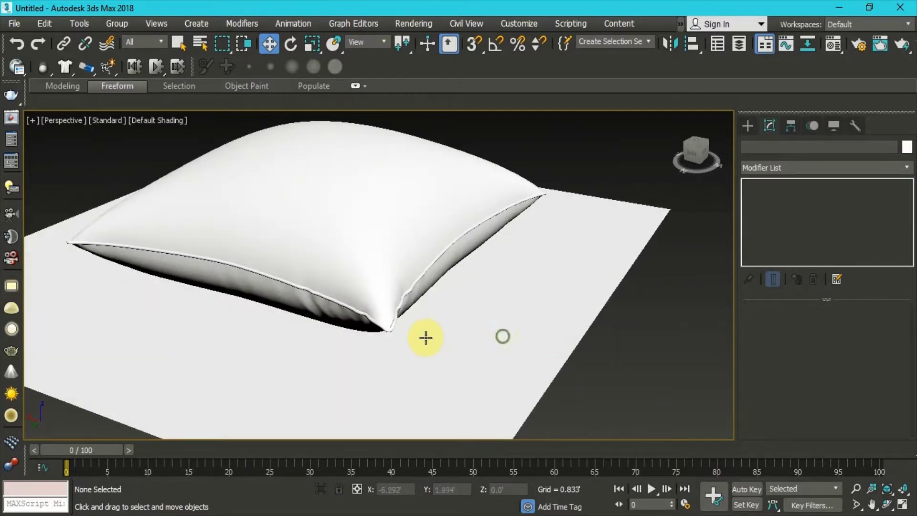
pyautogui.click(388, 324)
# Give the seam a rectangular section: Length 0.01, Width 0.268, Angle 10.35
pyautogui.scroll(-3, 896, 382)
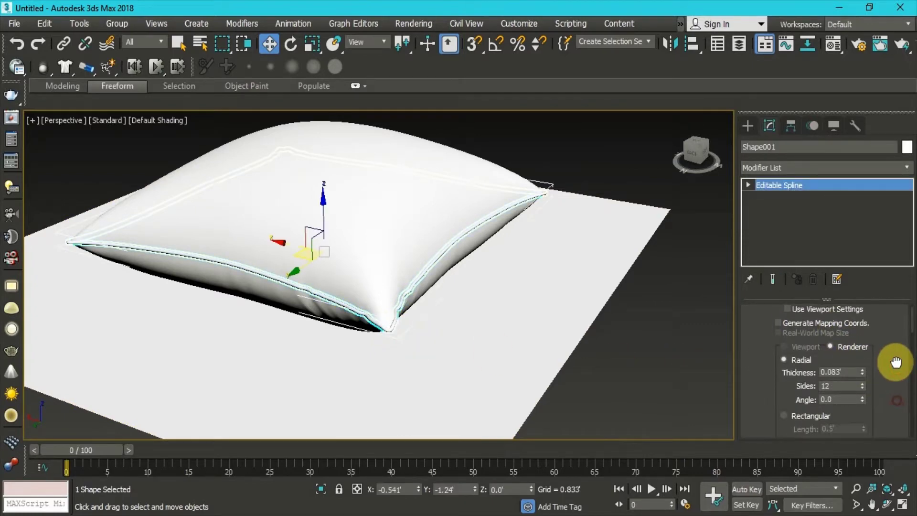
pyautogui.click(804, 417)
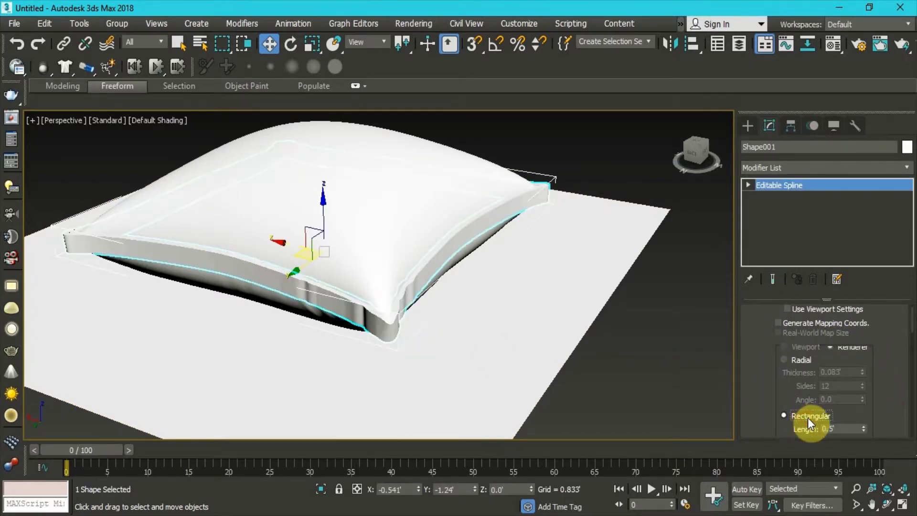
pyautogui.scroll(-2, 887, 383)
pyautogui.click(845, 377)
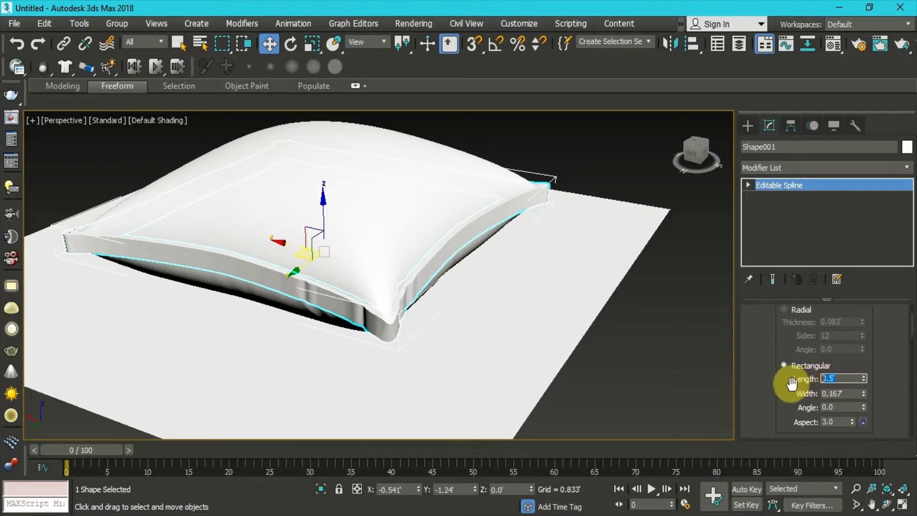
pyautogui.write('0.01')
pyautogui.press('Return')
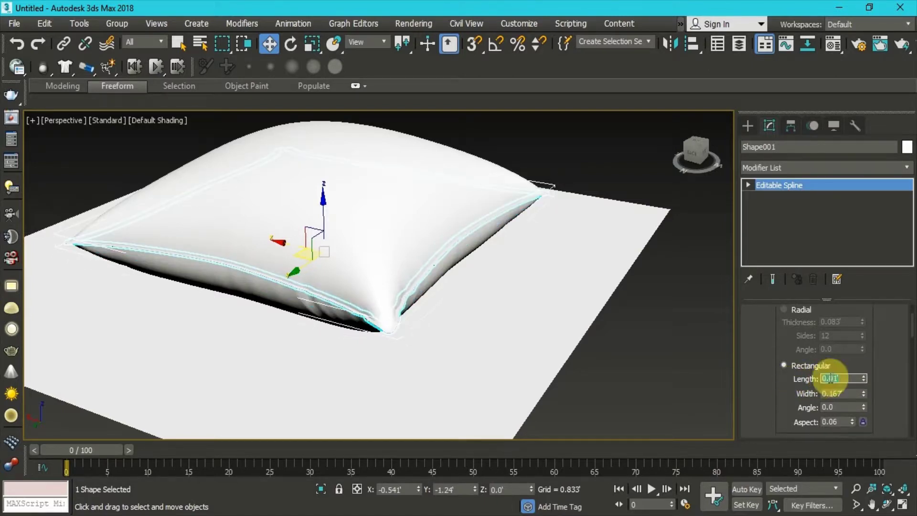
pyautogui.moveTo(864, 392); pyautogui.dragTo(857, 346)
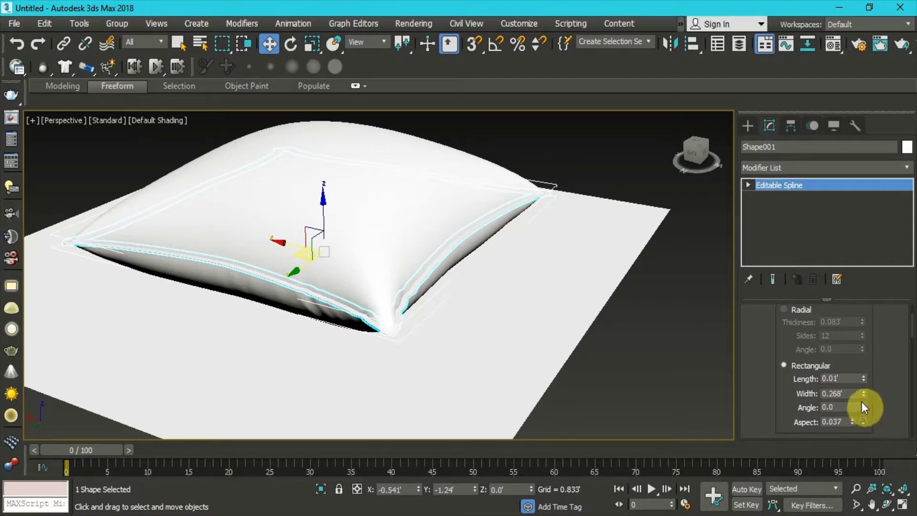
pyautogui.moveTo(863, 404); pyautogui.dragTo(792, 215)
pyautogui.click(667, 301)
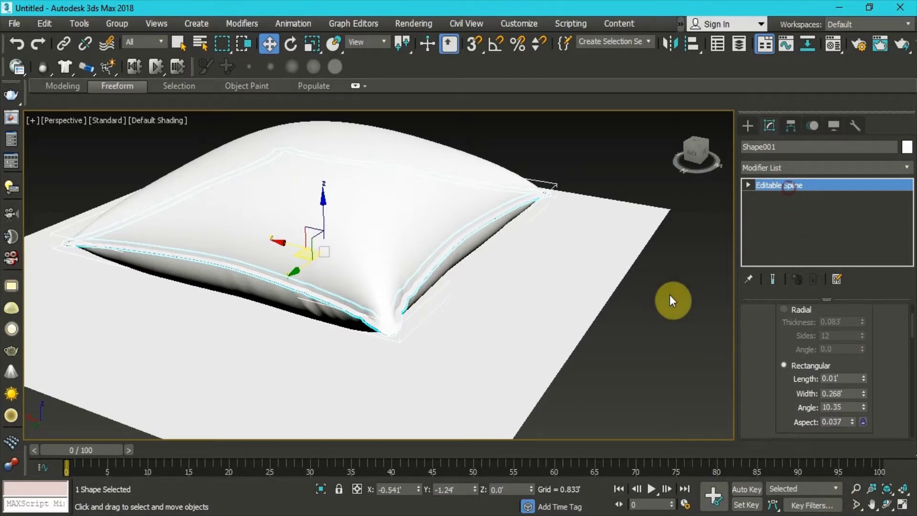
pyautogui.scroll(3, 557, 272)
# Select the flat cloth plane beneath the pillow and delete it
pyautogui.keyDown('alt'); pyautogui.moveTo(442, 334); pyautogui.dragTo(483, 344, button='middle'); pyautogui.keyUp('alt')
pyautogui.click(491, 344)
pyautogui.press('Delete')
# Toggle the viewport layout with Alt+W and start selecting the pillow
pyautogui.scroll(-3, 505, 353)
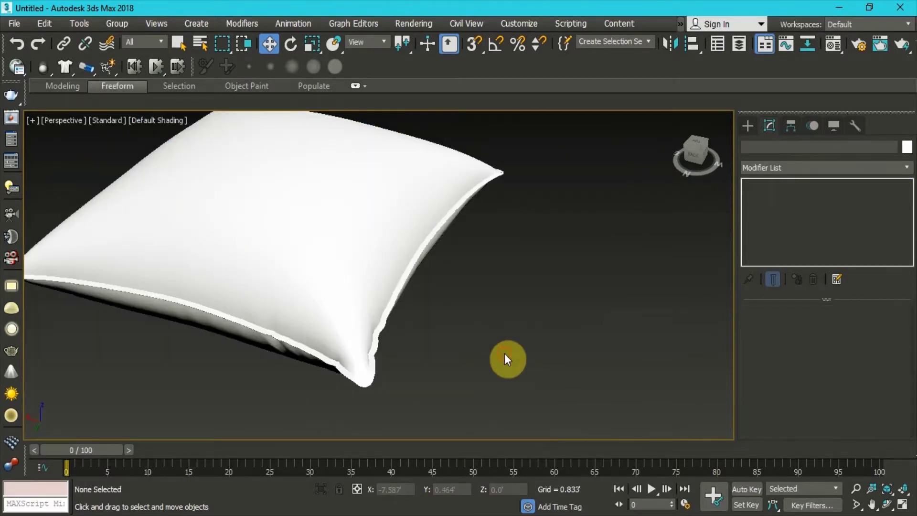
pyautogui.keyDown('alt'); pyautogui.moveTo(504, 353); pyautogui.dragTo(434, 388, button='middle'); pyautogui.keyUp('alt')
pyautogui.hotkey('alt', 'w')
pyautogui.hotkey('alt', 'w')
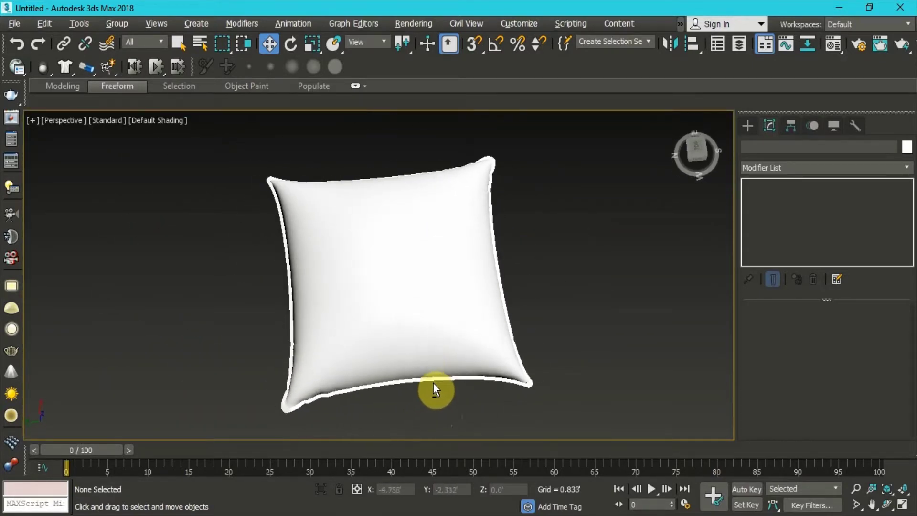
pyautogui.click(409, 322)
# Group the pillow and its seam spline as 'Pillow' and move the group aside
pyautogui.moveTo(557, 211); pyautogui.dragTo(358, 287)
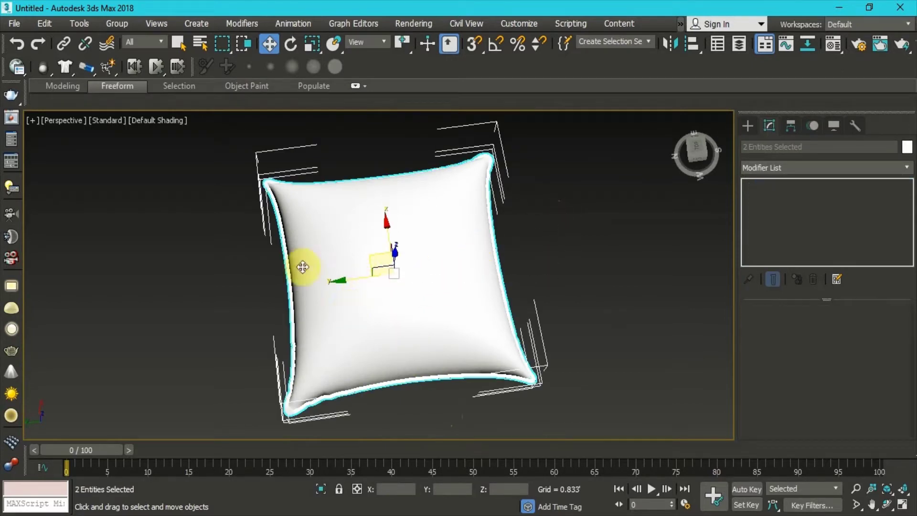
pyautogui.click(113, 27)
pyautogui.click(127, 46)
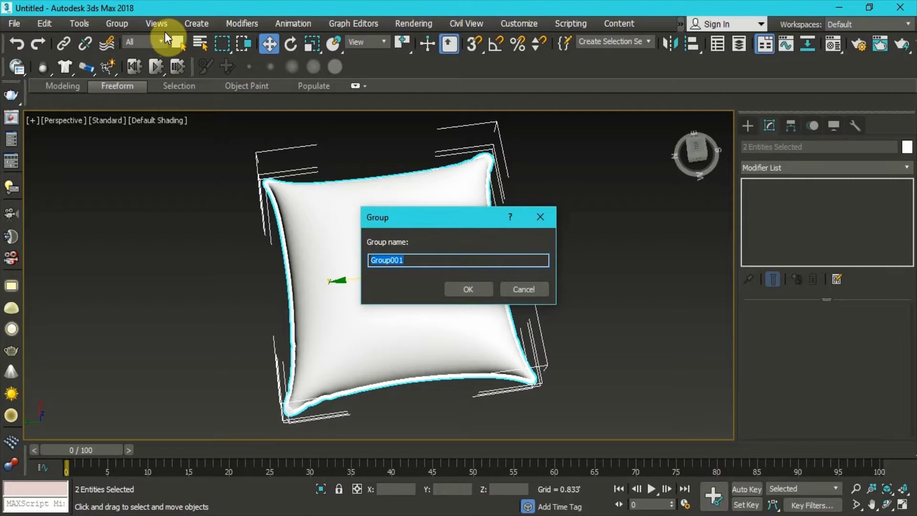
pyautogui.write('Pillow')
pyautogui.press('Return')
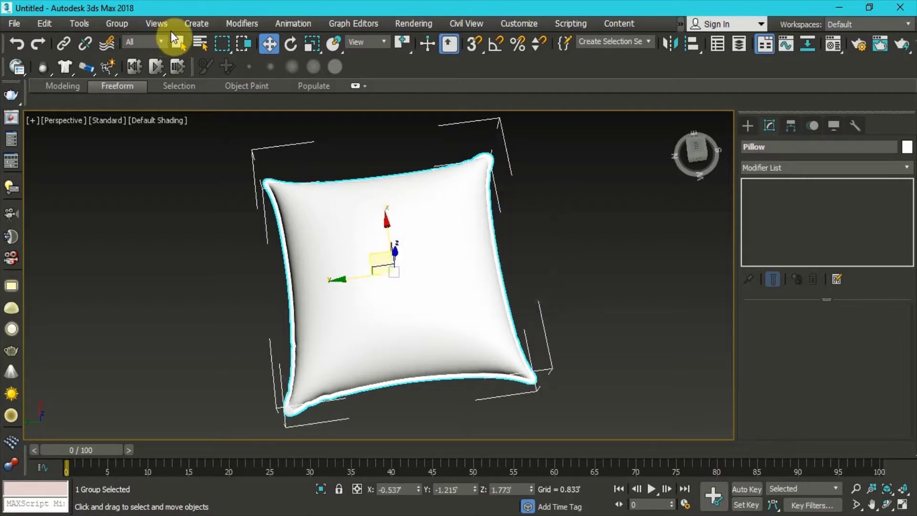
pyautogui.moveTo(374, 262)
pyautogui.mouseDown()
pyautogui.moveTo(312, 281)
pyautogui.moveTo(542, 238)
pyautogui.mouseUp()
# Keep the clone as copy Pillow002 and scale it non-uniformly into a smaller, flatter rectangle
pyautogui.click(449, 322)
pyautogui.moveTo(499, 252); pyautogui.dragTo(399, 264, button='middle')
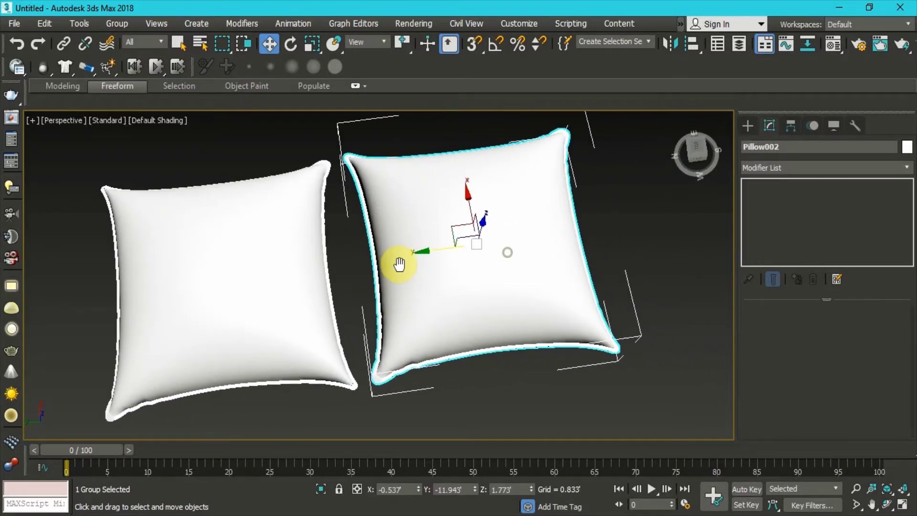
pyautogui.press('r')
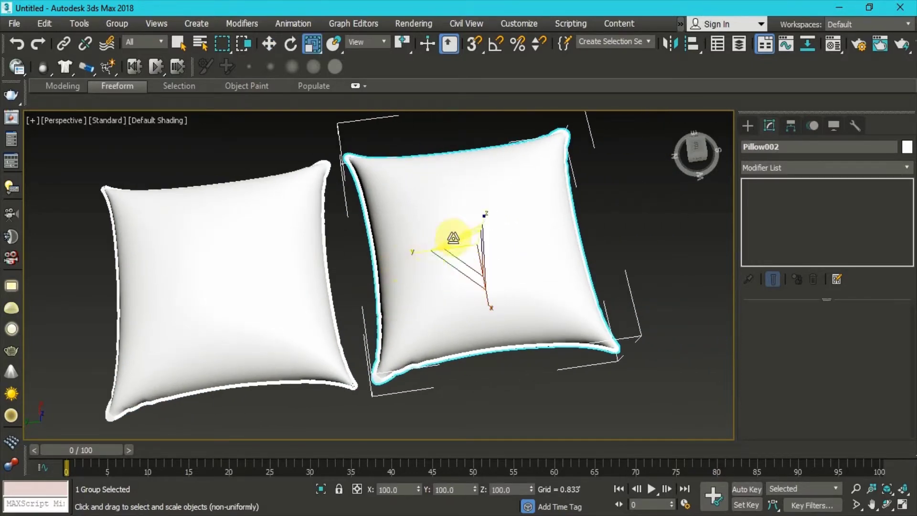
pyautogui.moveTo(488, 301)
pyautogui.mouseDown()
pyautogui.moveTo(478, 272)
pyautogui.moveTo(483, 299)
pyautogui.moveTo(491, 297)
pyautogui.mouseUp()
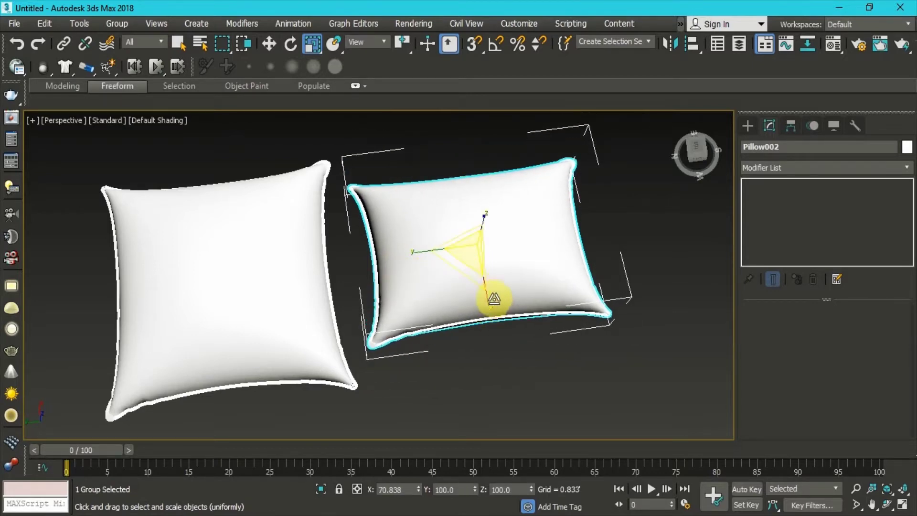
pyautogui.keyDown('alt'); pyautogui.moveTo(493, 296); pyautogui.dragTo(495, 205, button='middle'); pyautogui.keyUp('alt')
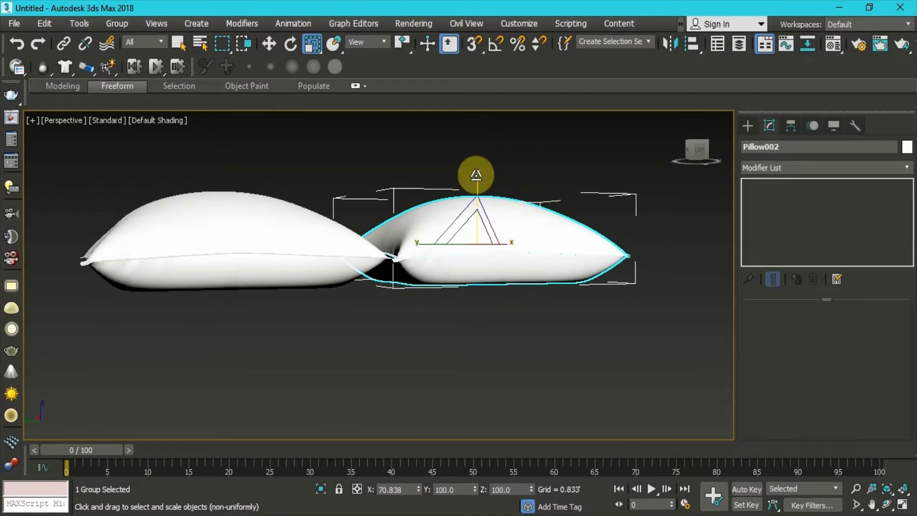
pyautogui.moveTo(475, 178)
pyautogui.mouseDown()
pyautogui.moveTo(481, 210)
pyautogui.moveTo(483, 184)
pyautogui.mouseUp()
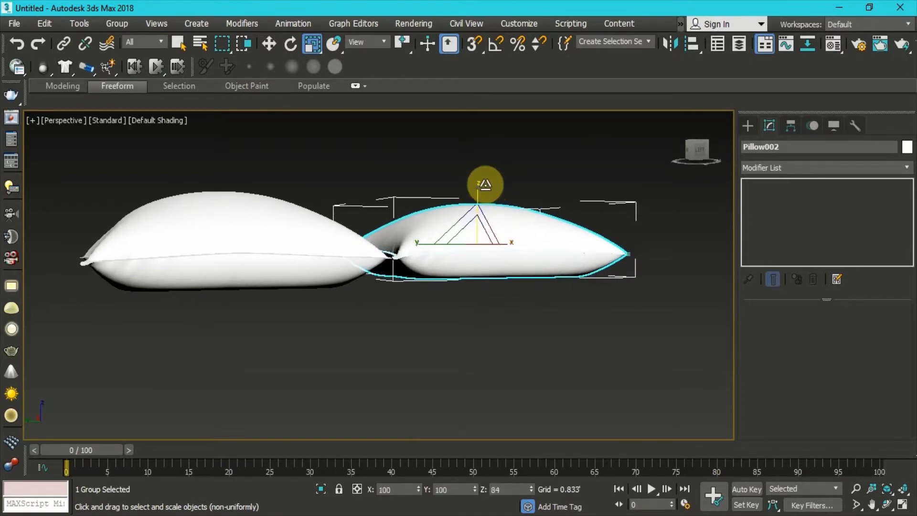
# Look at both pillows from the Top view and select both pillow groups
pyautogui.click(539, 164)
pyautogui.keyDown('alt'); pyautogui.moveTo(538, 164); pyautogui.dragTo(542, 287, button='middle'); pyautogui.keyUp('alt')
pyautogui.scroll(-4, 513, 328)
pyautogui.keyDown('alt'); pyautogui.moveTo(514, 323); pyautogui.dragTo(476, 401, button='middle'); pyautogui.keyUp('alt')
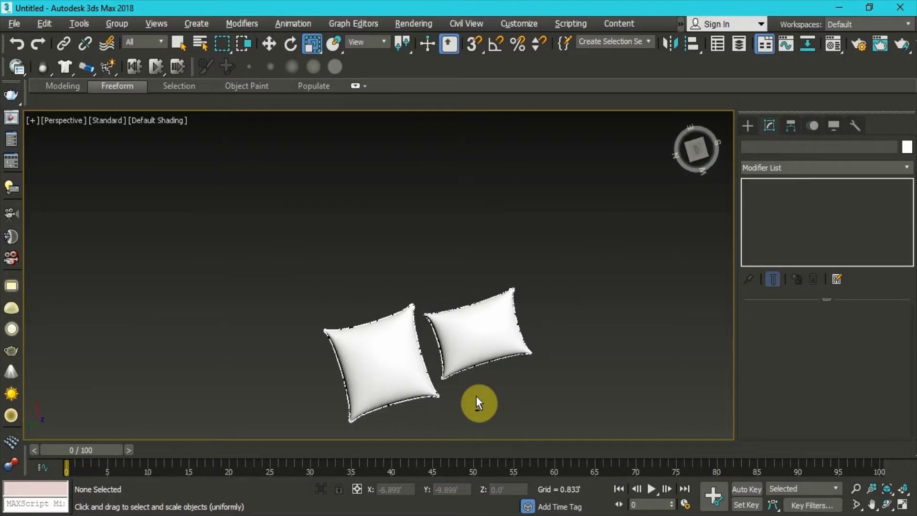
pyautogui.scroll(2, 427, 263)
pyautogui.scroll(3, 427, 262)
pyautogui.scroll(-1, 428, 263)
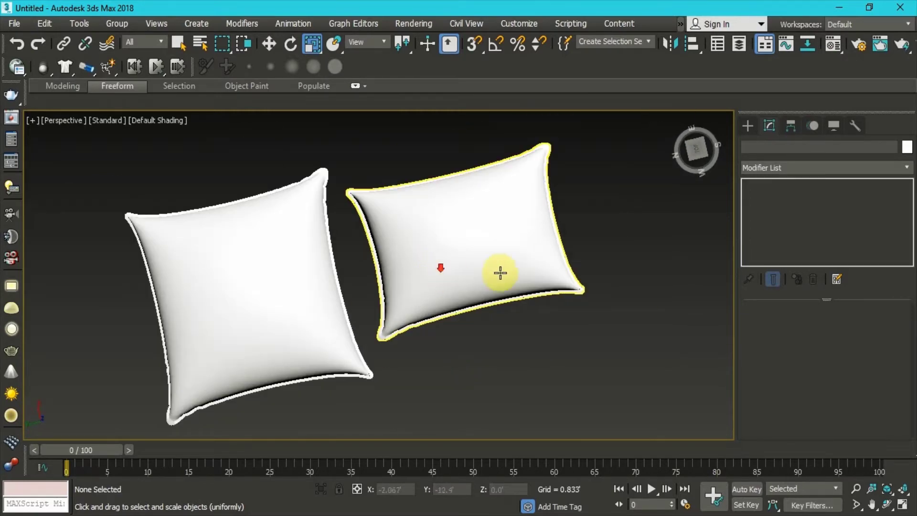
pyautogui.click(695, 150)
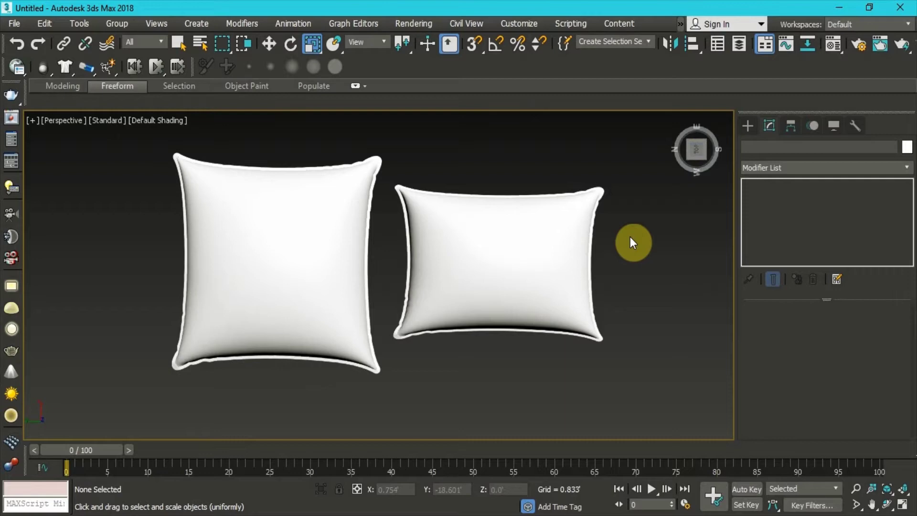
pyautogui.moveTo(629, 236); pyautogui.dragTo(254, 332)
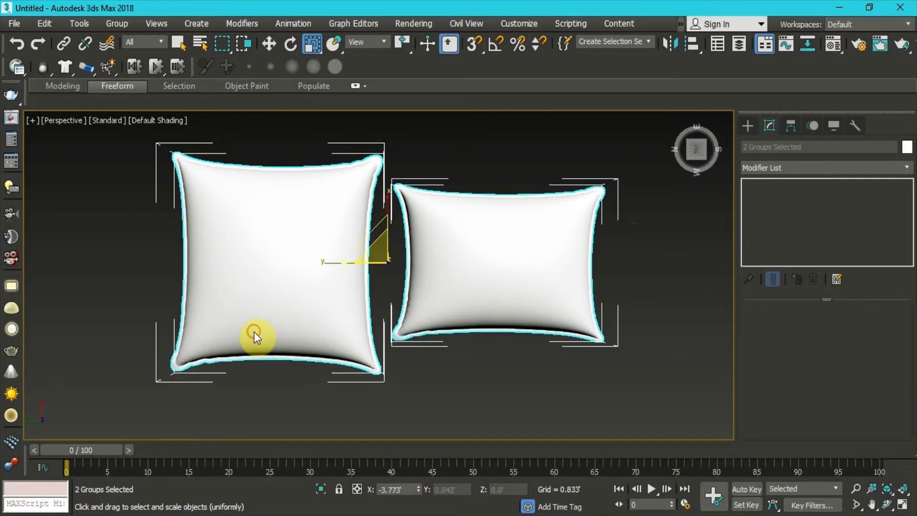